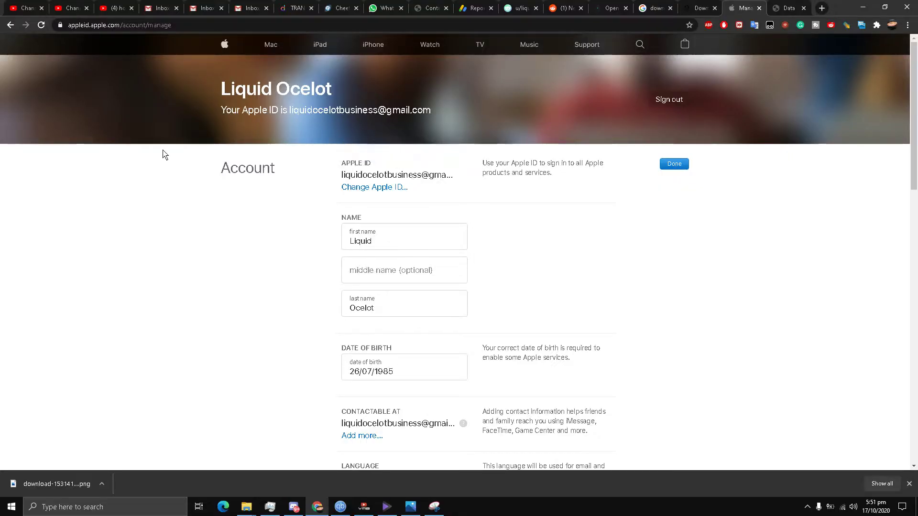
scroll(121, 141, down, 2)
scroll(120, 141, up, 2)
scroll(121, 141, down, 1)
scroll(121, 141, up, 1)
scroll(121, 141, down, 3)
scroll(121, 142, up, 3)
scroll(157, 145, down, 1)
scroll(158, 144, up, 1)
scroll(217, 205, down, 1)
scroll(217, 206, up, 1)
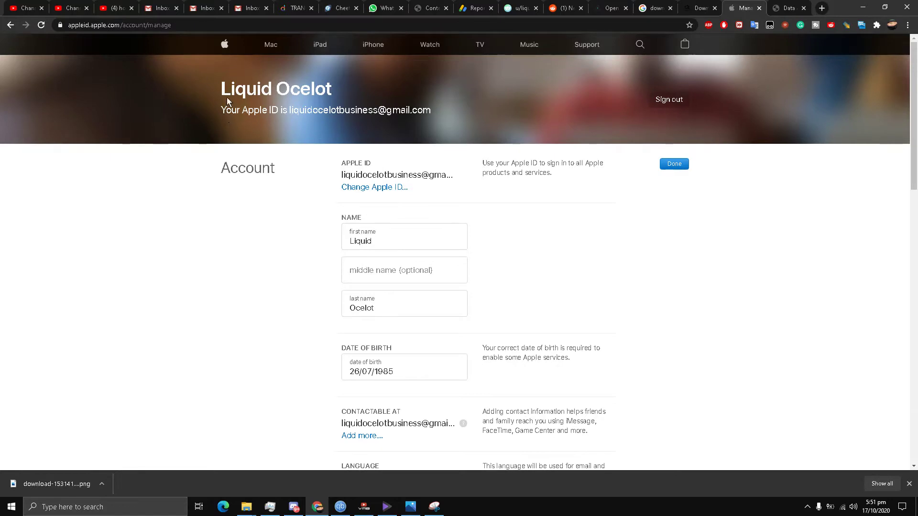
scroll(129, 170, down, 1)
scroll(148, 171, up, 1)
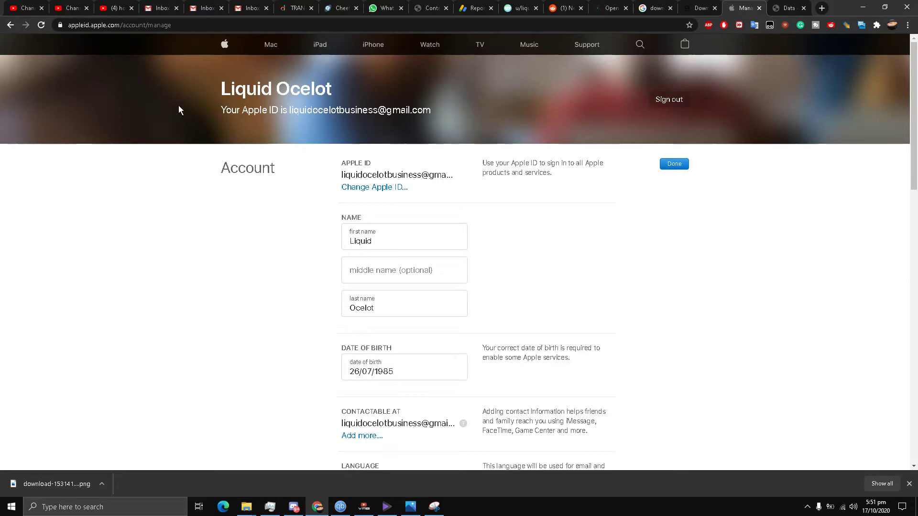
scroll(144, 159, down, 1)
scroll(135, 161, up, 1)
scroll(162, 179, down, 2)
scroll(162, 169, up, 2)
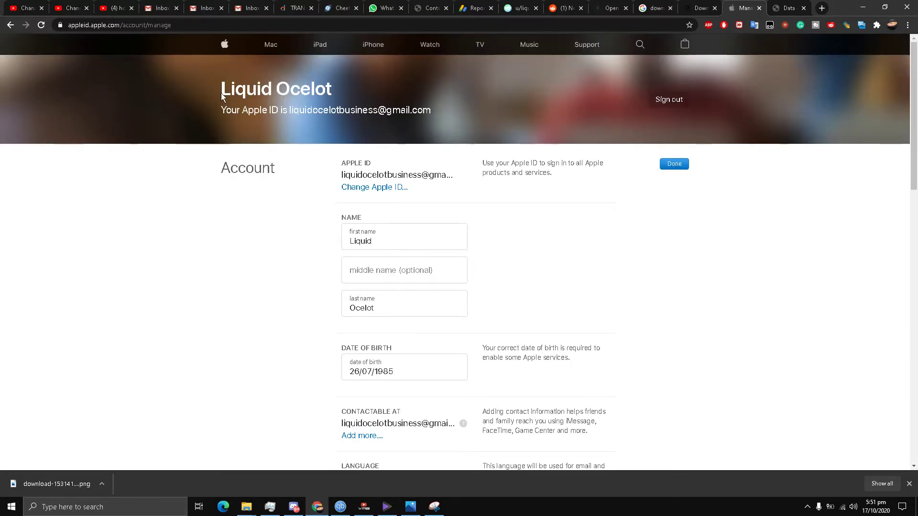
Select and deselect the account name and Apple ID text on the account page
drag(219, 92, 422, 118)
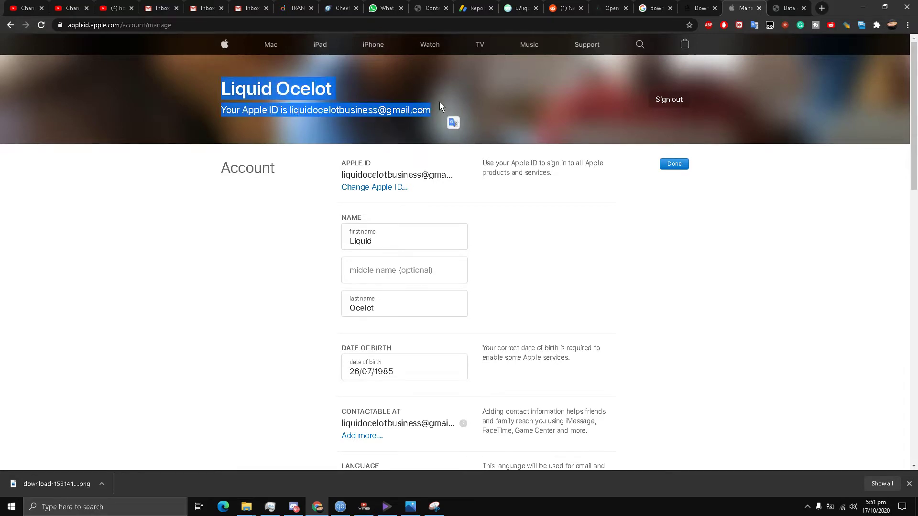
click(440, 107)
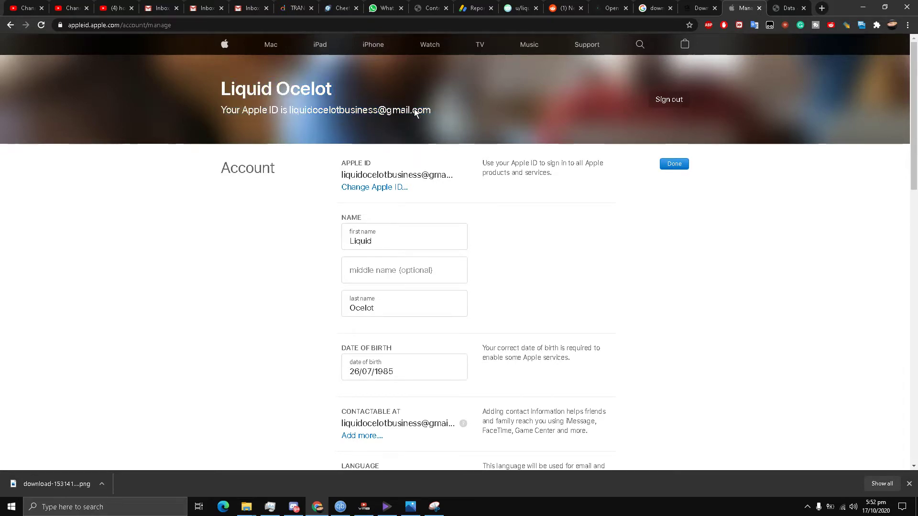
drag(414, 111, 262, 92)
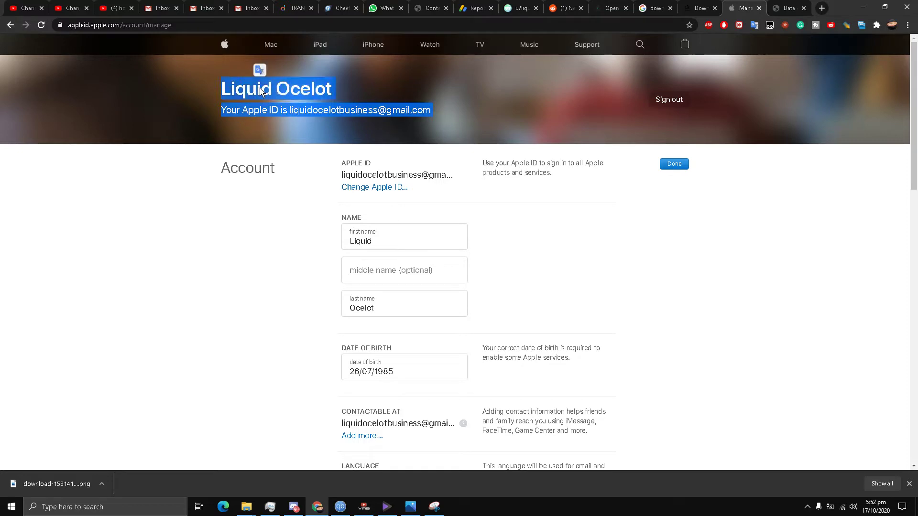
mouse_move(263, 92)
mouse_down()
mouse_move(256, 110)
mouse_move(261, 64)
mouse_up()
click(261, 64)
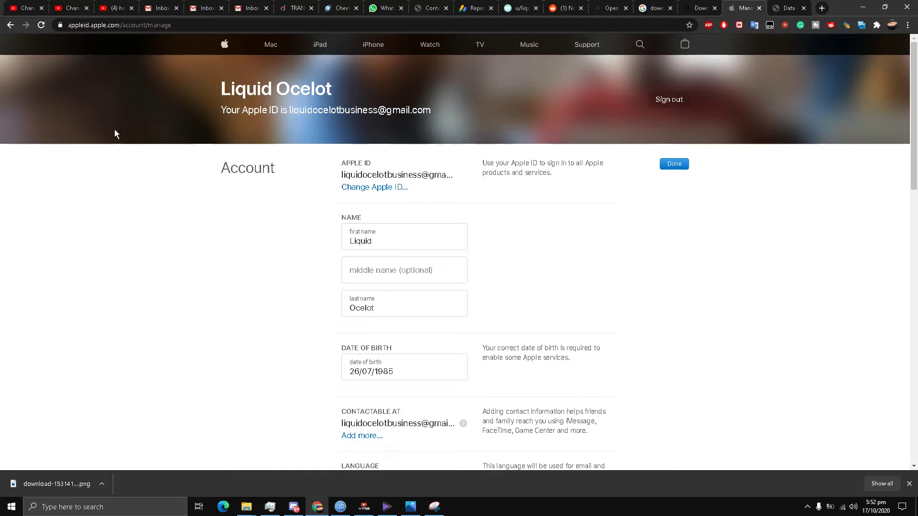
scroll(121, 148, down, 1)
scroll(122, 148, up, 1)
drag(205, 76, 418, 120)
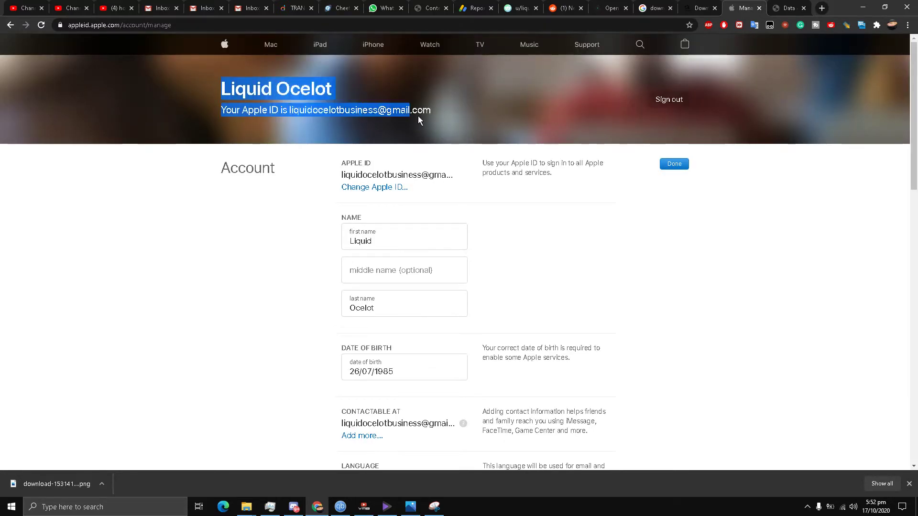
click(439, 110)
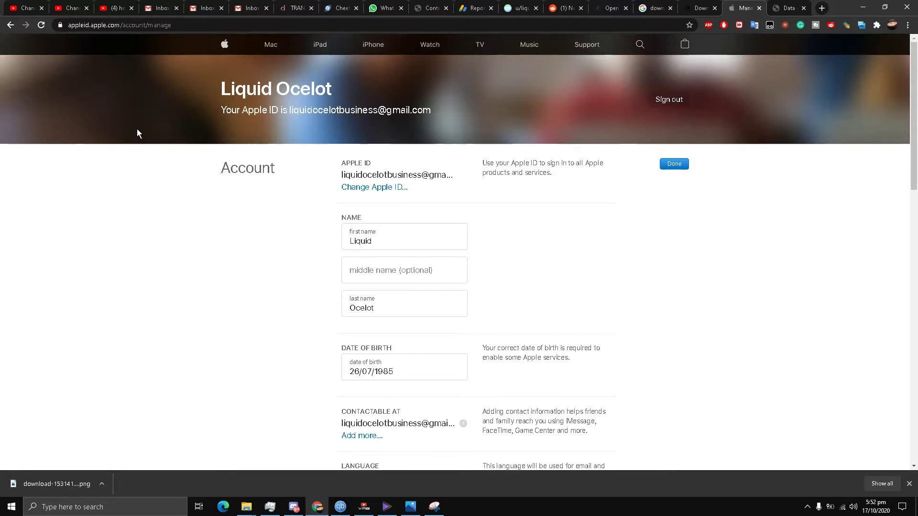
scroll(139, 144, down, 1)
scroll(211, 180, down, 7)
scroll(196, 185, down, 3)
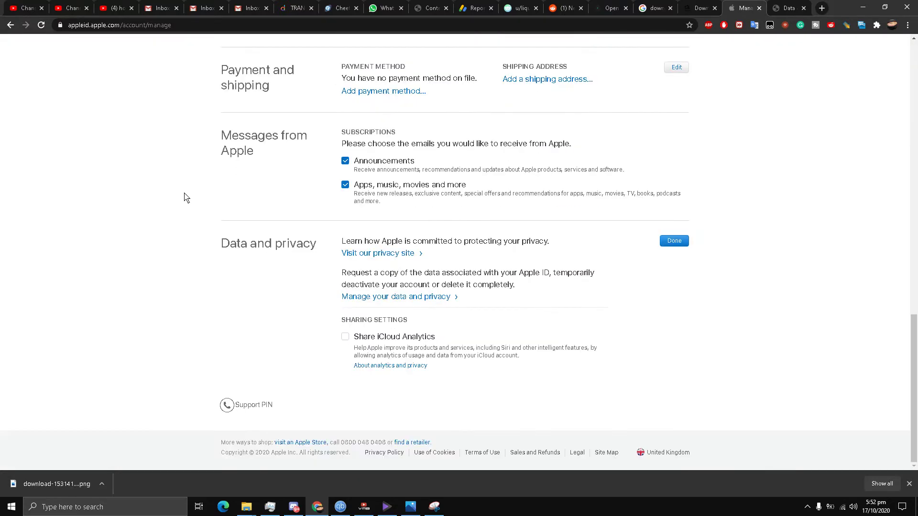
Toggle editing of the Data and privacy section, then switch to the open Data and privacy tab
click(672, 242)
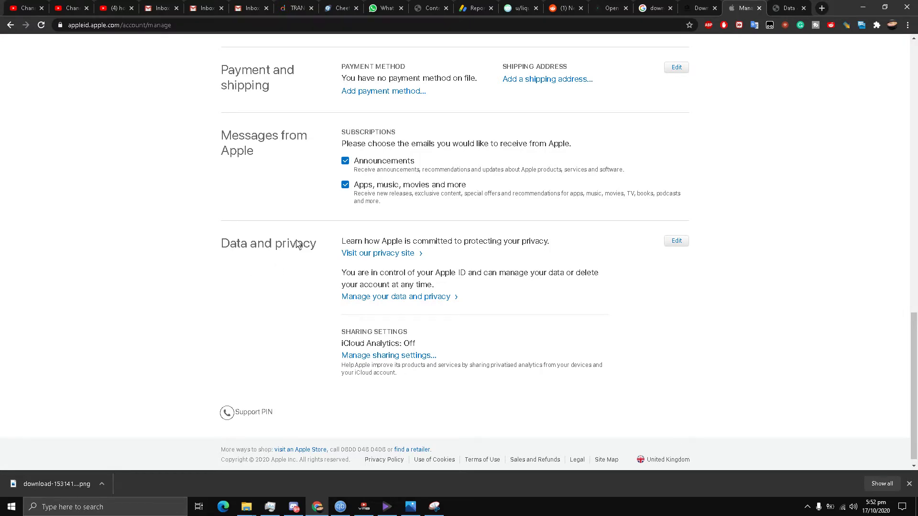
click(677, 242)
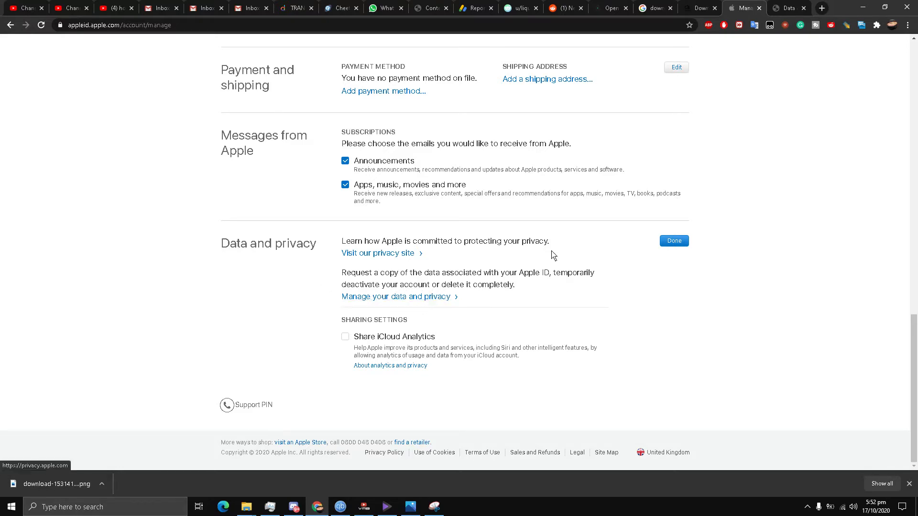
click(777, 6)
scroll(165, 126, up, 1)
scroll(122, 174, down, 1)
scroll(156, 152, up, 1)
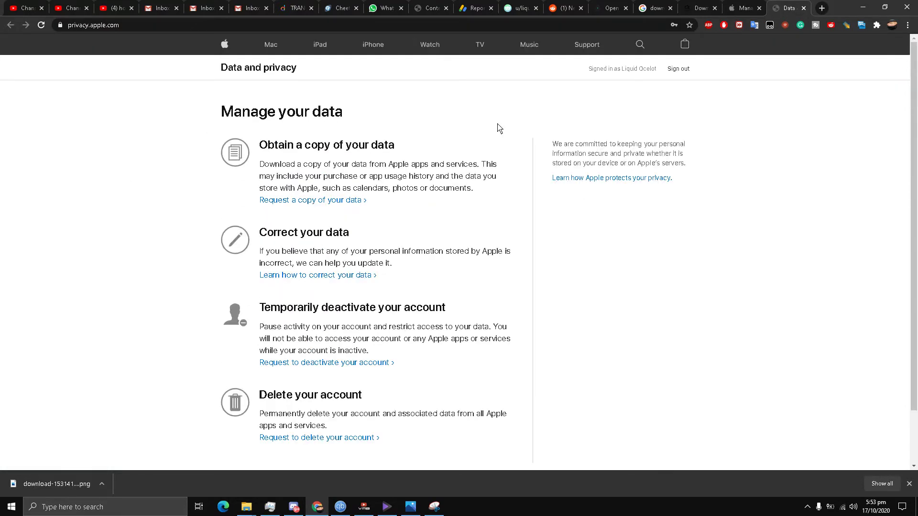
scroll(420, 183, down, 1)
scroll(351, 232, up, 1)
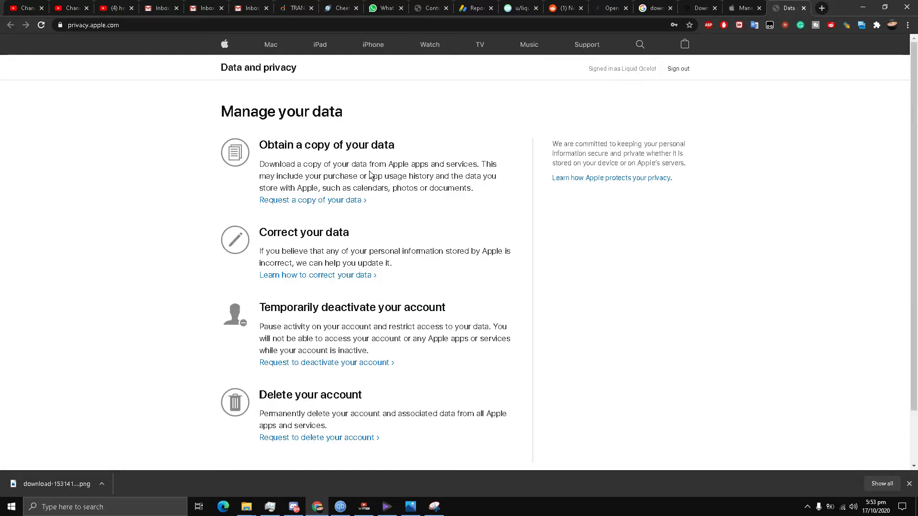
scroll(382, 150, down, 1)
scroll(369, 137, up, 1)
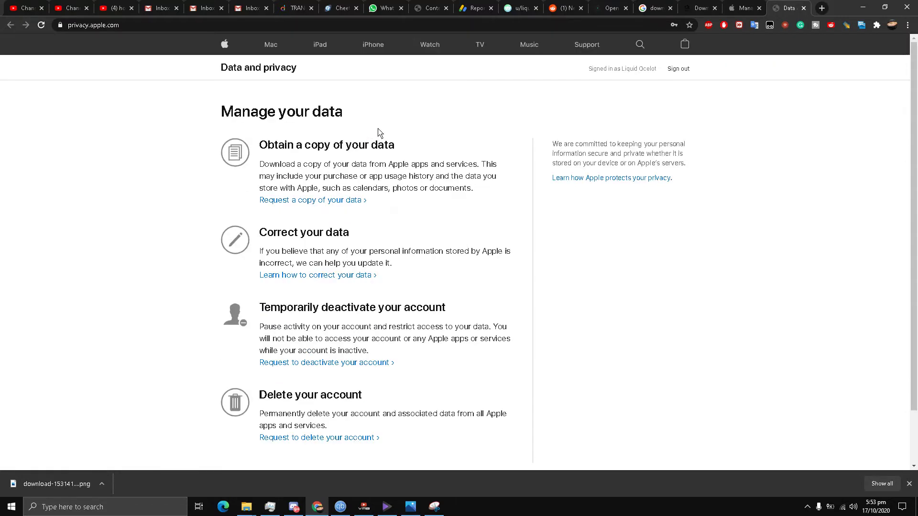
scroll(379, 136, down, 1)
scroll(380, 146, up, 1)
scroll(384, 165, down, 1)
scroll(384, 165, up, 1)
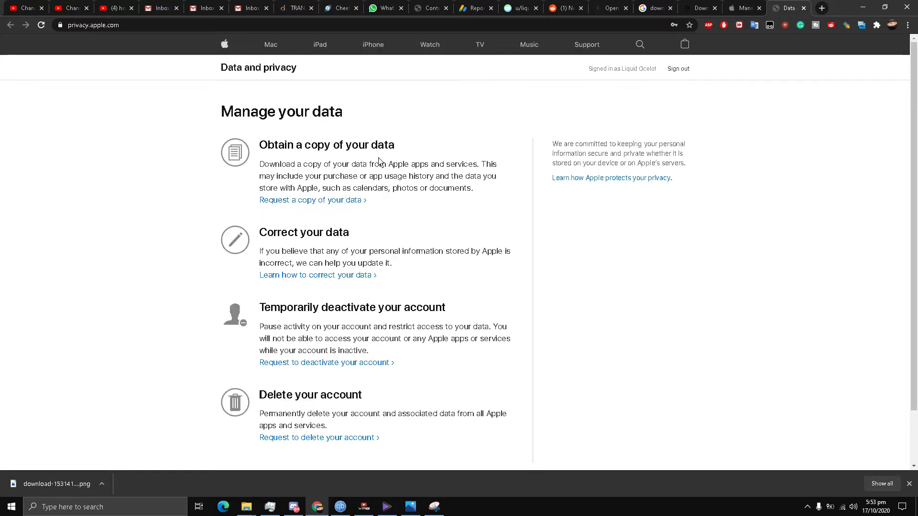
scroll(380, 162, down, 1)
scroll(381, 162, up, 1)
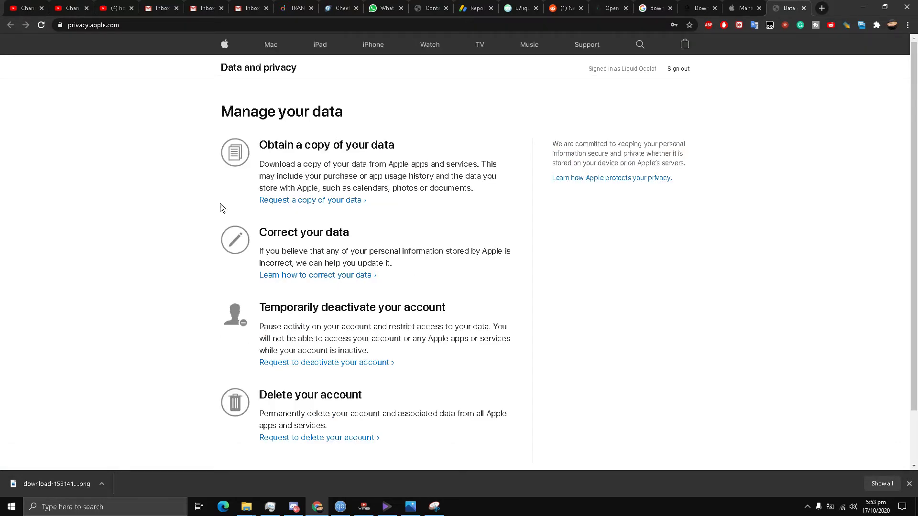
scroll(209, 218, down, 1)
scroll(187, 224, up, 1)
scroll(178, 227, down, 1)
scroll(172, 236, up, 1)
scroll(167, 226, down, 1)
scroll(167, 216, up, 1)
scroll(167, 217, down, 1)
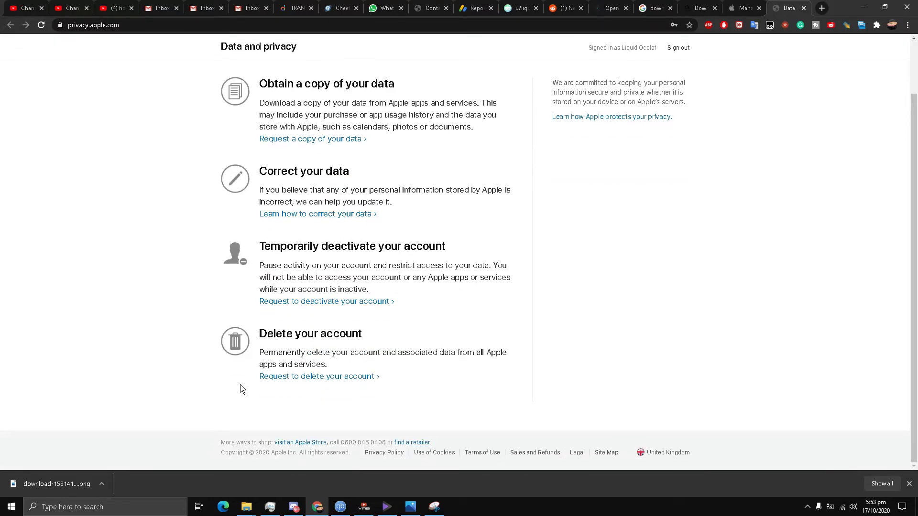
click(309, 380)
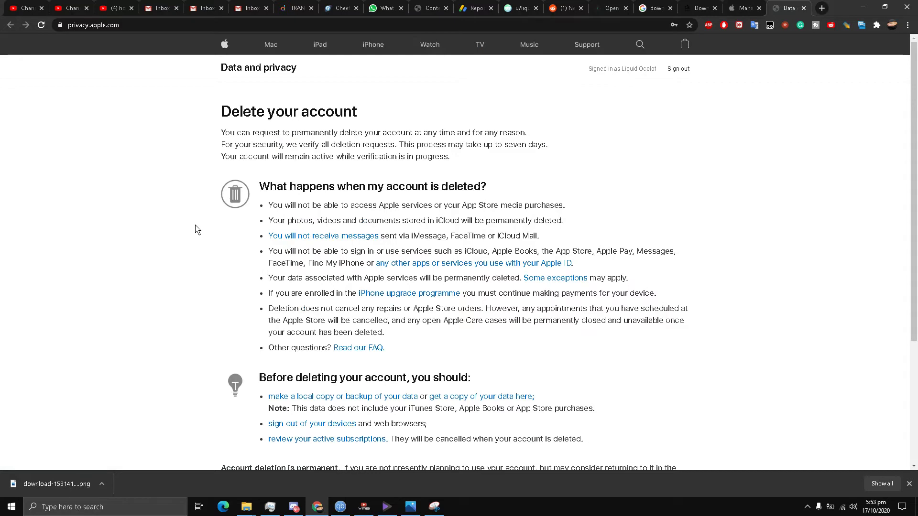
scroll(197, 229, down, 2)
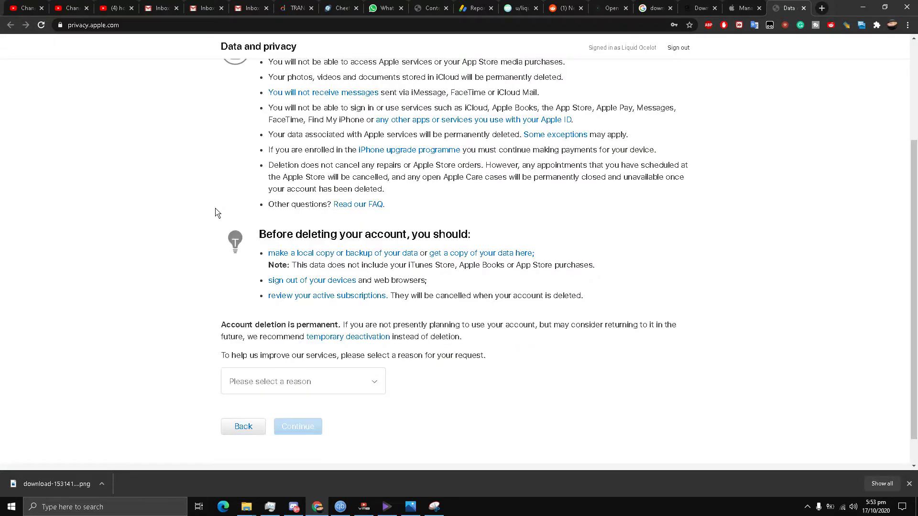
scroll(215, 214, down, 1)
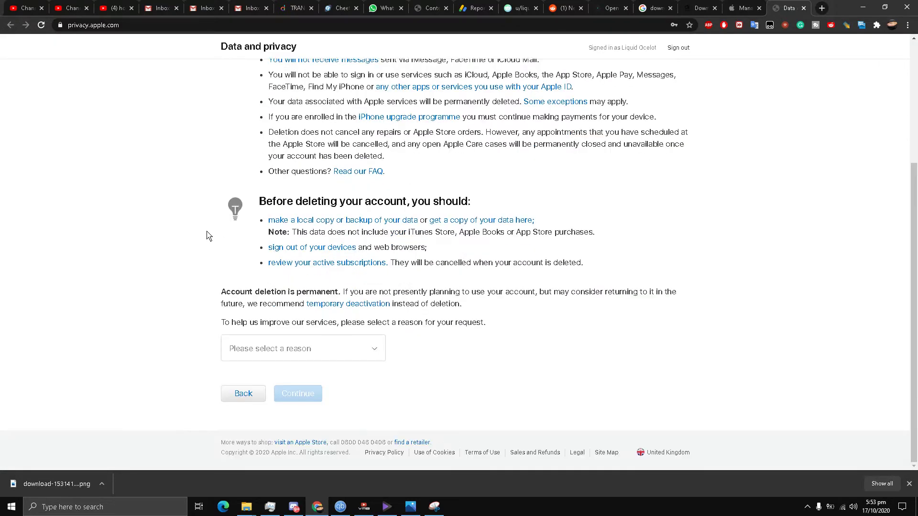
scroll(209, 233, up, 2)
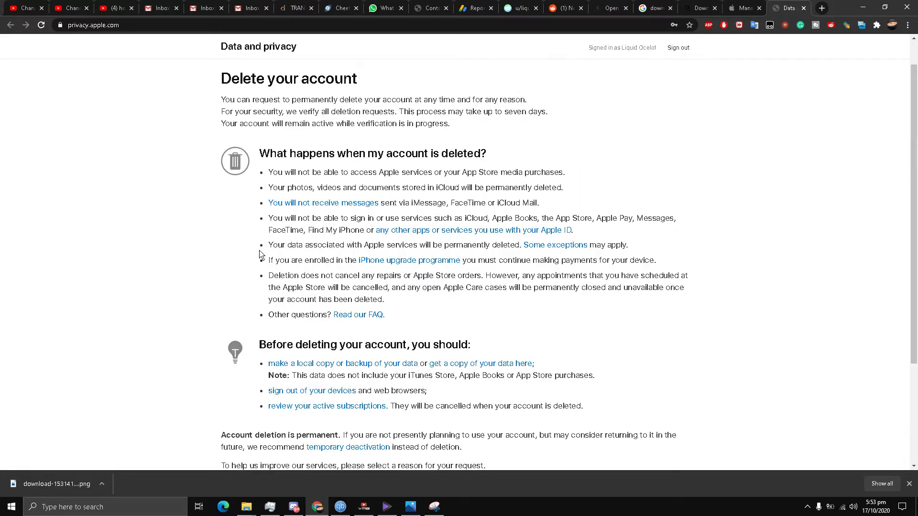
scroll(232, 292, down, 2)
scroll(232, 249, up, 2)
drag(258, 153, 461, 315)
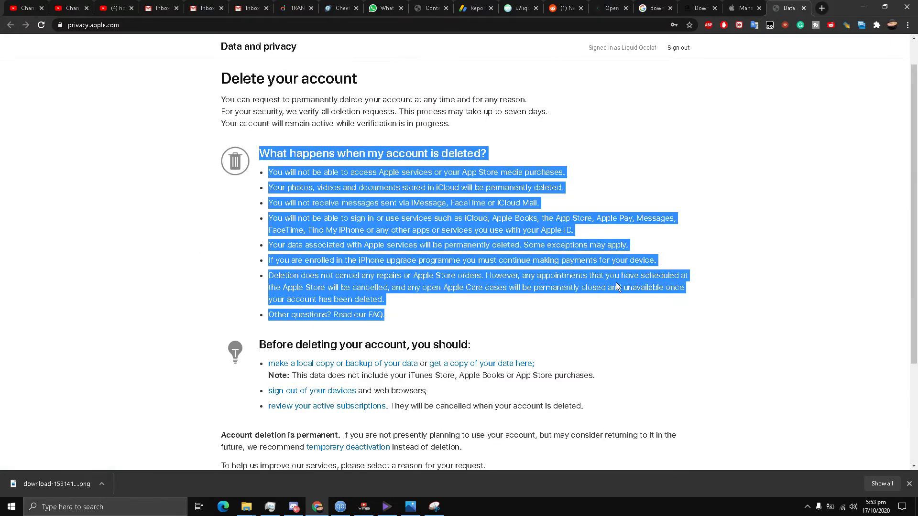
click(876, 257)
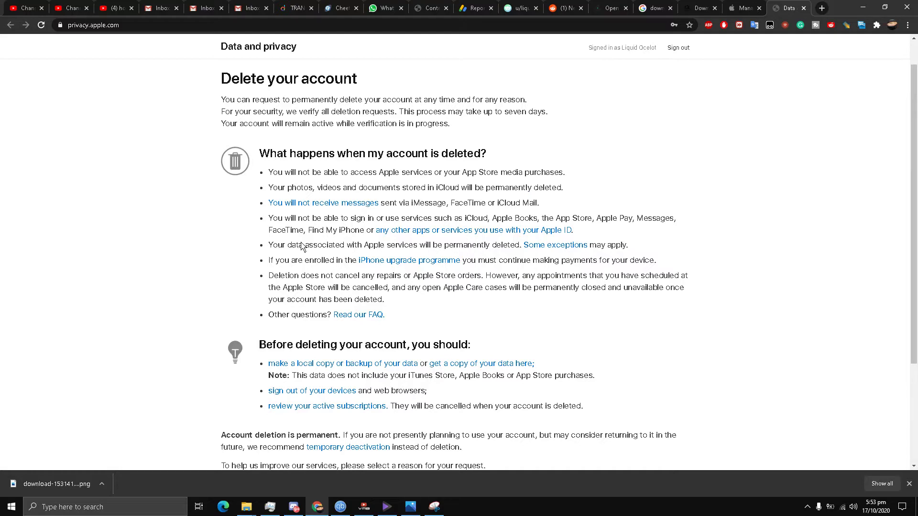
scroll(302, 246, down, 1)
scroll(363, 178, up, 1)
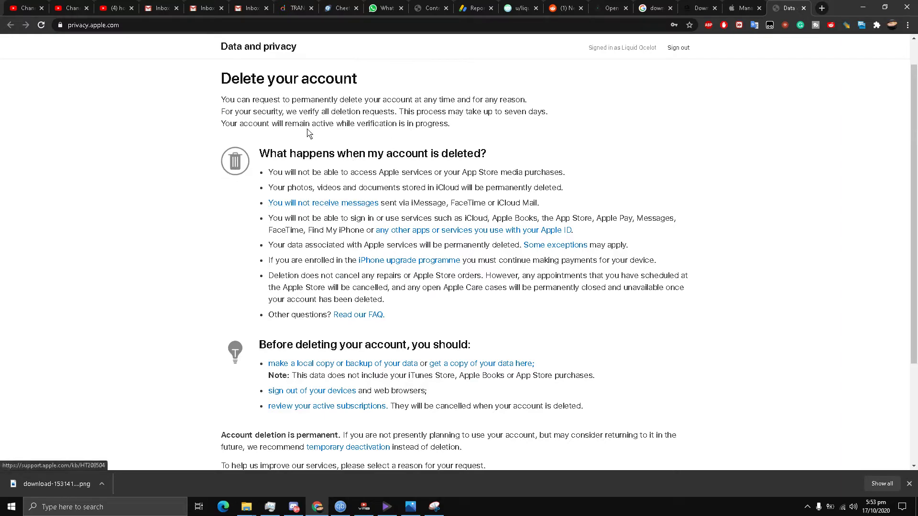
scroll(165, 223, down, 2)
scroll(164, 223, up, 1)
scroll(165, 222, up, 1)
scroll(164, 219, down, 1)
scroll(164, 220, up, 2)
scroll(176, 223, down, 2)
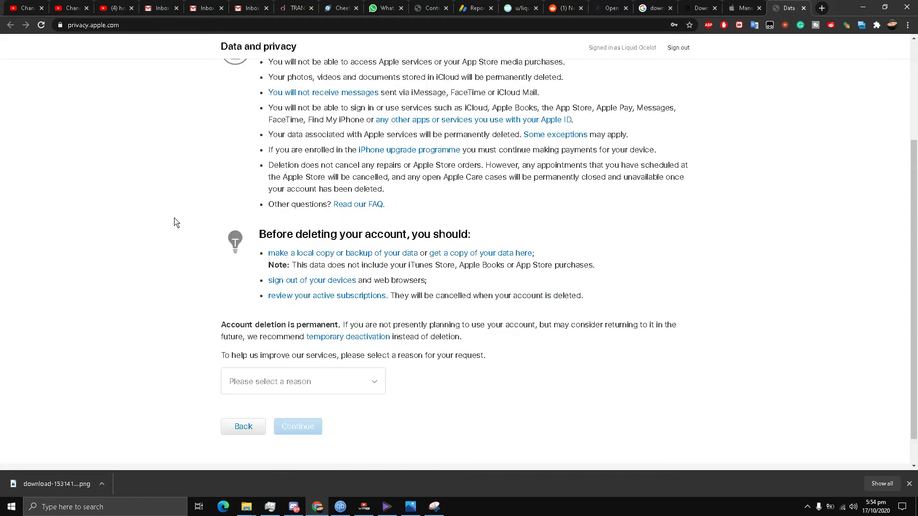
scroll(177, 222, down, 1)
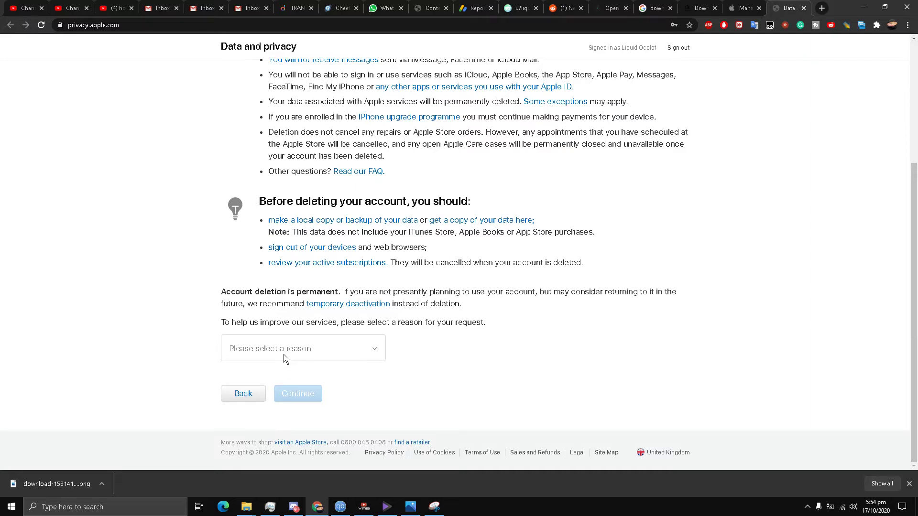
Choose 'I prefer not to say' as the deletion reason and continue past the warnings
click(285, 360)
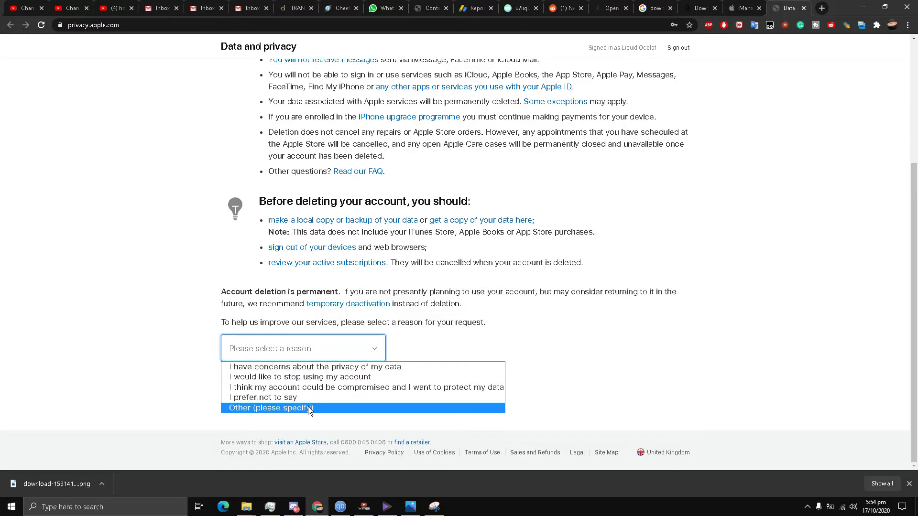
click(309, 398)
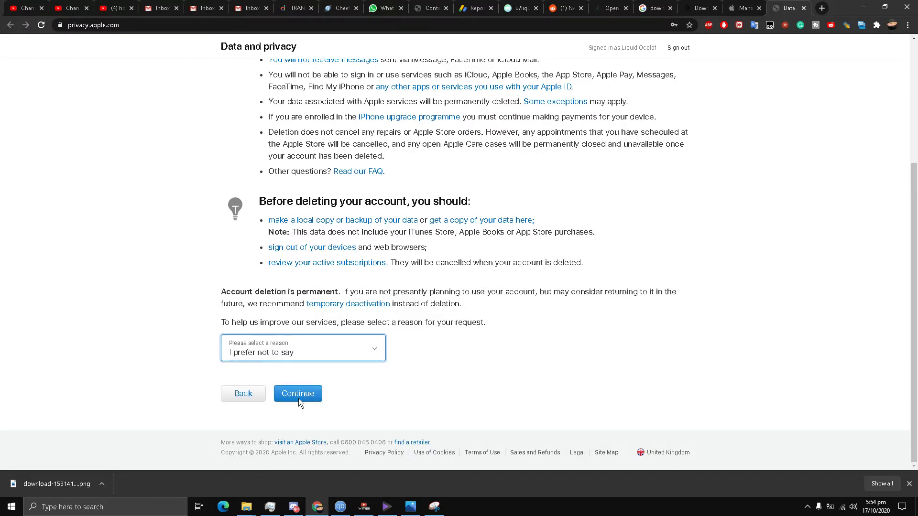
click(299, 402)
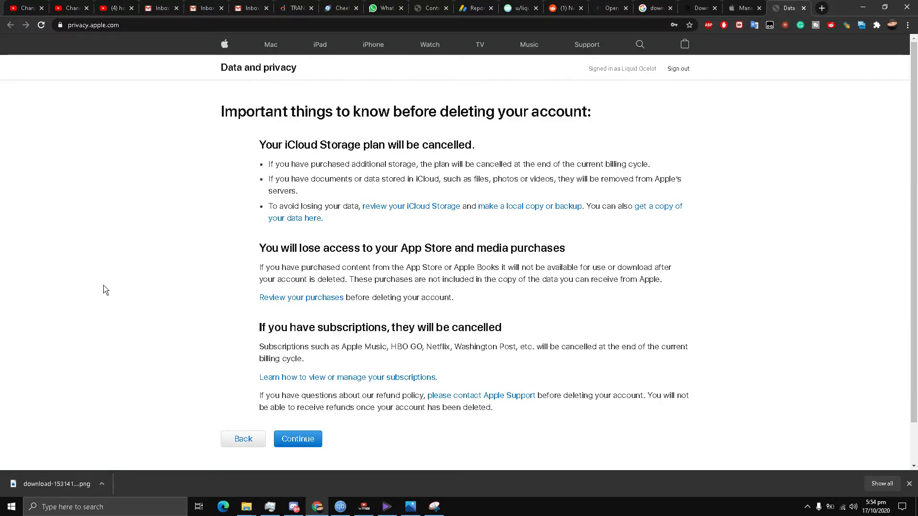
scroll(184, 208, down, 1)
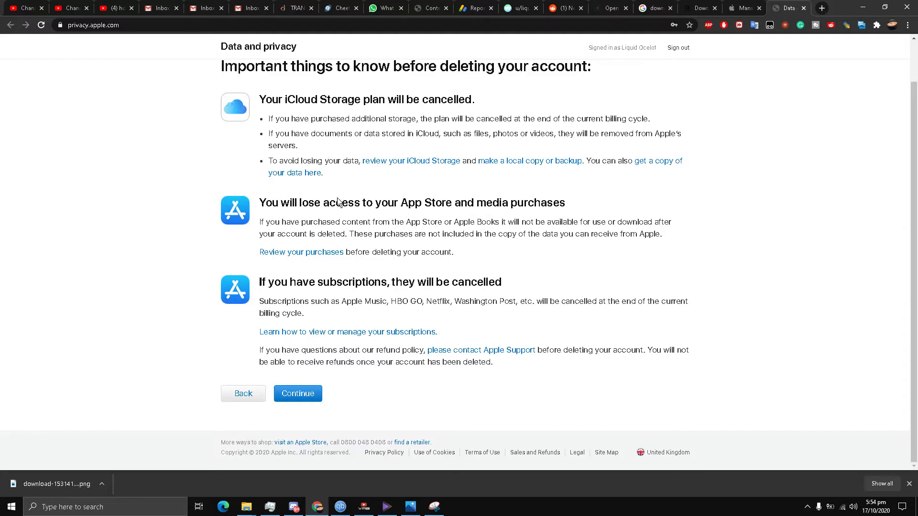
scroll(340, 203, up, 1)
scroll(313, 245, down, 1)
scroll(312, 244, up, 1)
scroll(326, 188, down, 1)
scroll(327, 186, up, 1)
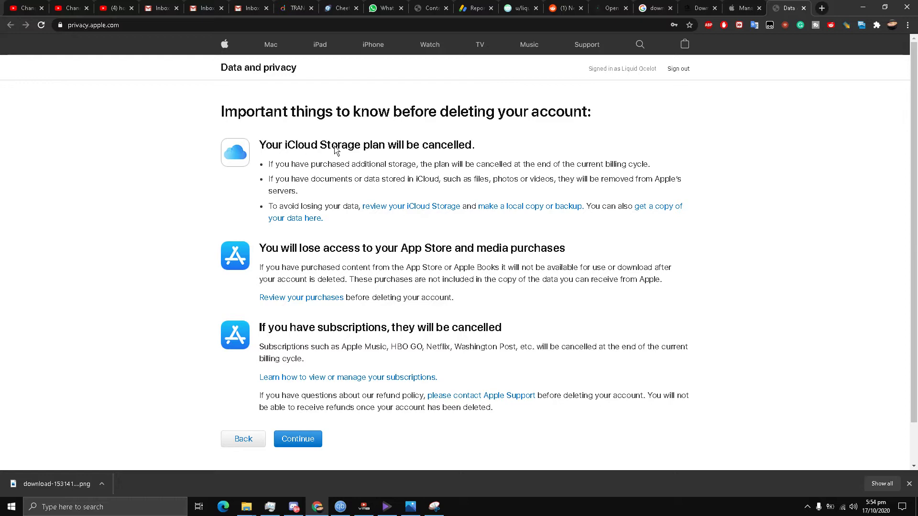
scroll(188, 205, down, 2)
scroll(180, 198, up, 2)
scroll(165, 260, down, 1)
scroll(150, 246, up, 1)
scroll(150, 246, down, 1)
scroll(151, 247, up, 1)
scroll(150, 247, down, 1)
scroll(152, 254, up, 1)
scroll(155, 264, down, 1)
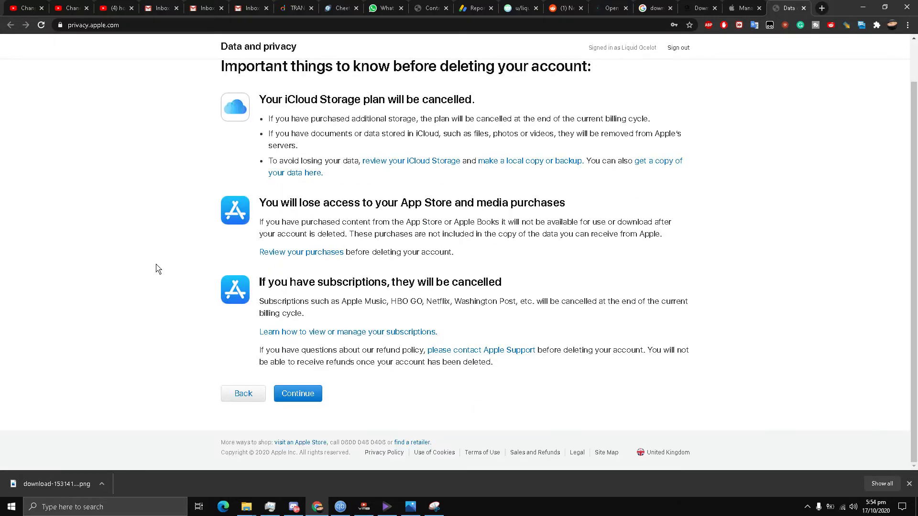
Accept the Deletion Terms & Conditions and submit the agreement
click(302, 402)
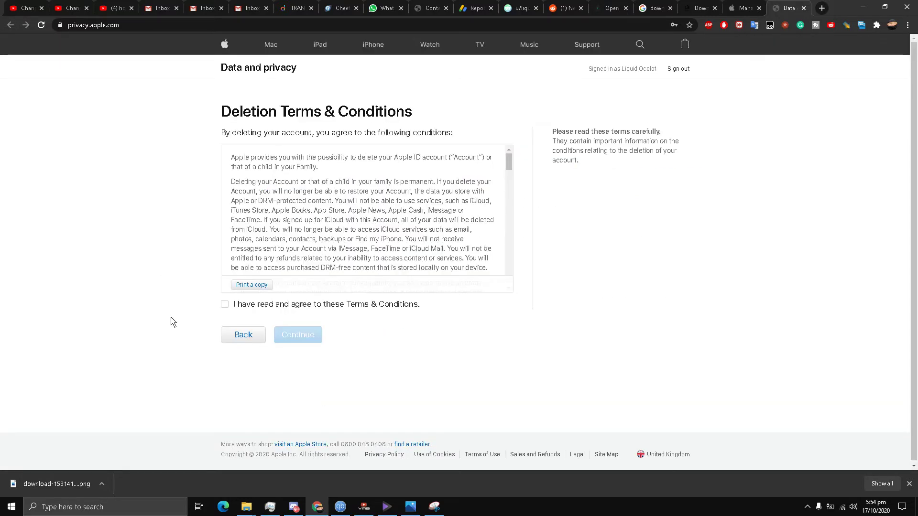
scroll(265, 209, down, 5)
scroll(265, 207, down, 5)
scroll(265, 207, down, 2)
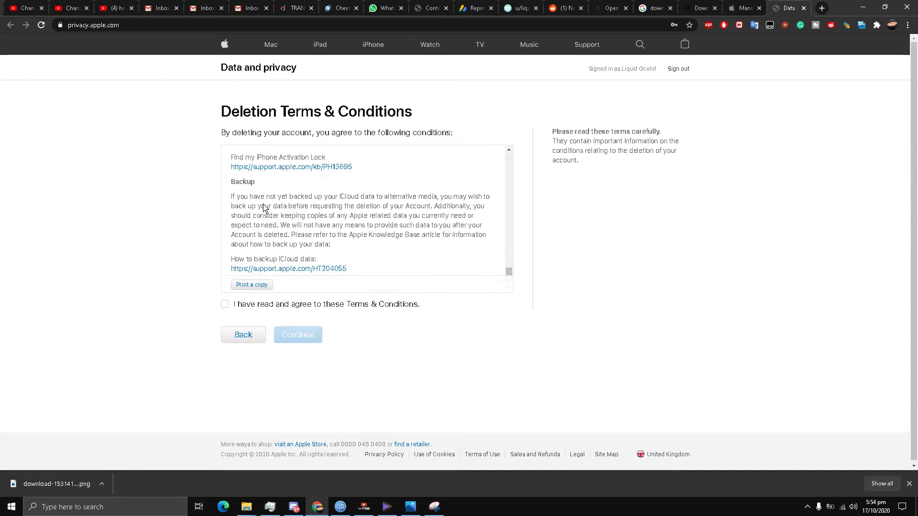
click(244, 304)
click(318, 343)
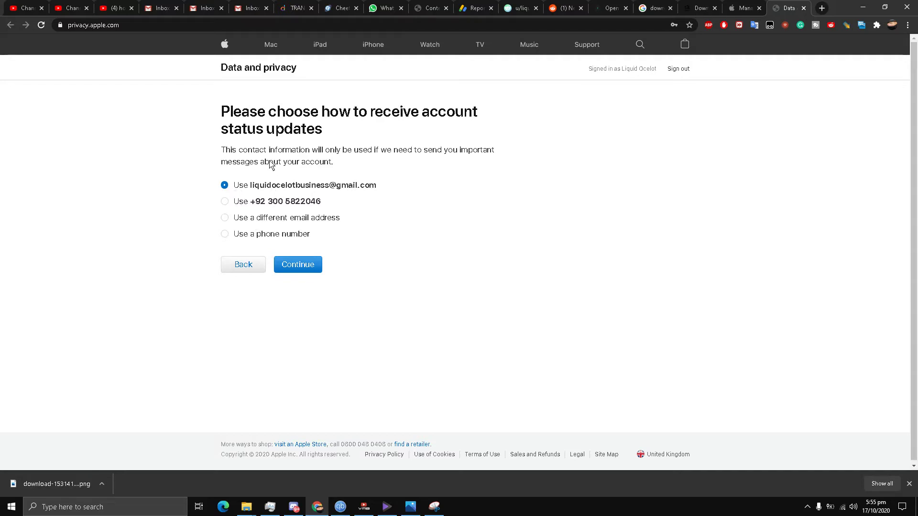
Keep the first email option for status updates and continue to the access code page
click(285, 270)
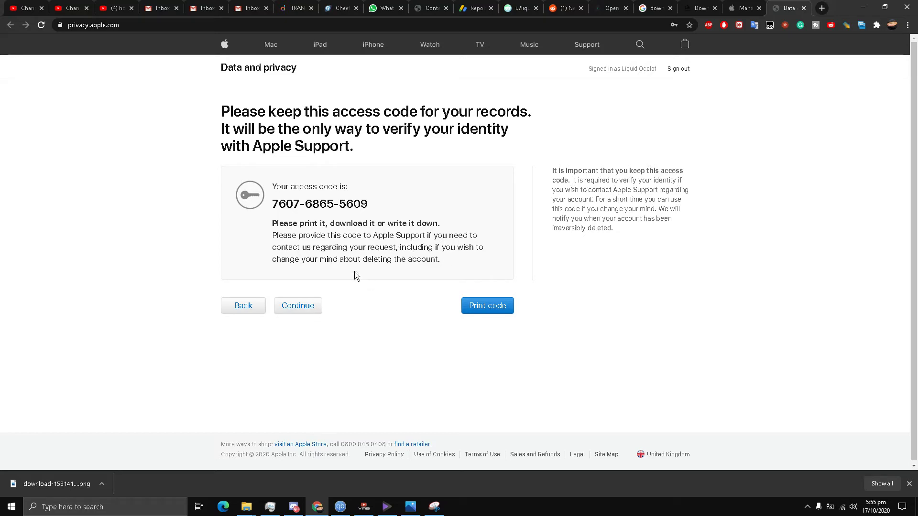
triple_click(379, 262)
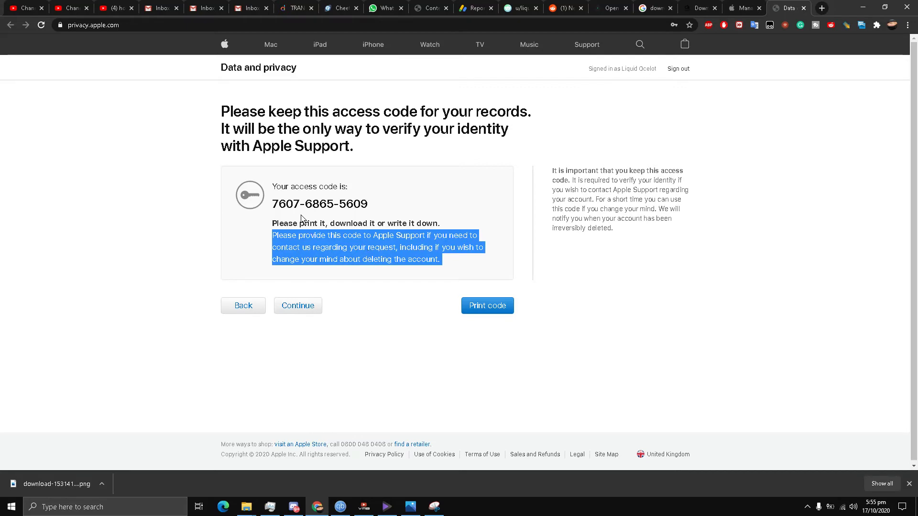
triple_click(286, 206)
right_click(285, 210)
click(338, 217)
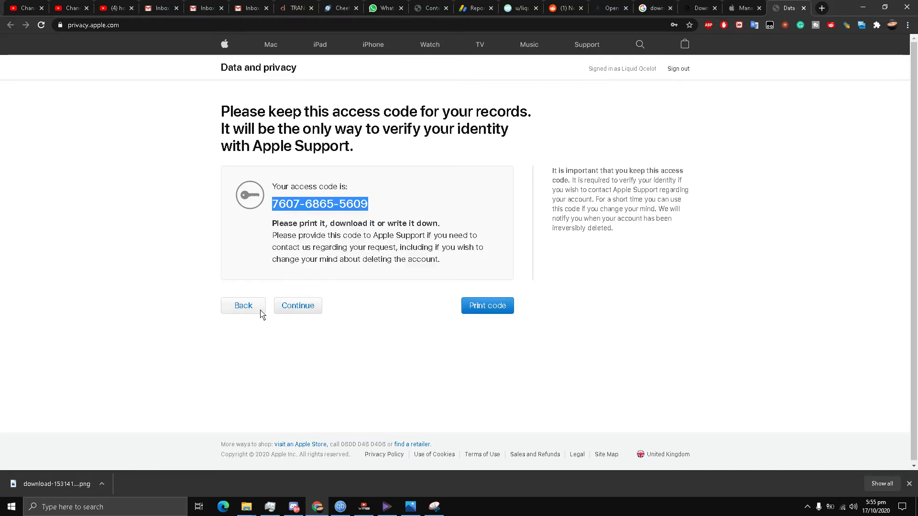
click(294, 307)
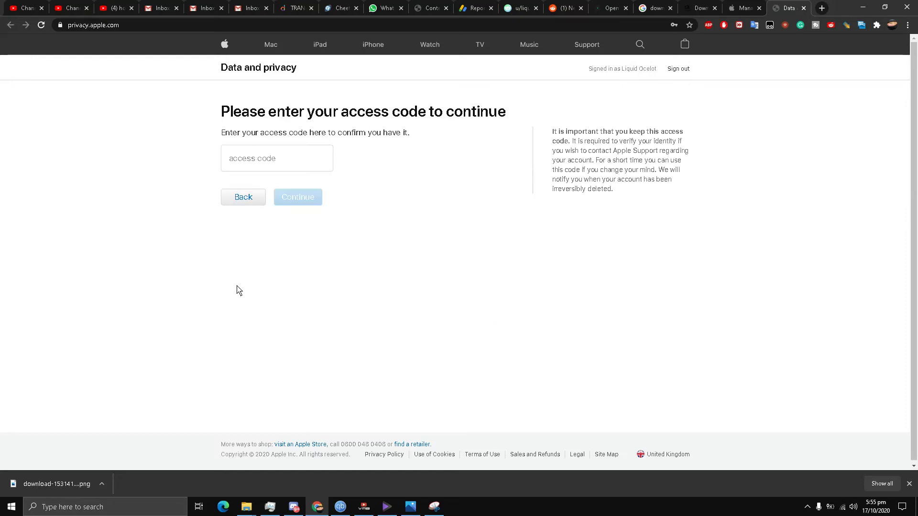
click(240, 170)
right_click(240, 170)
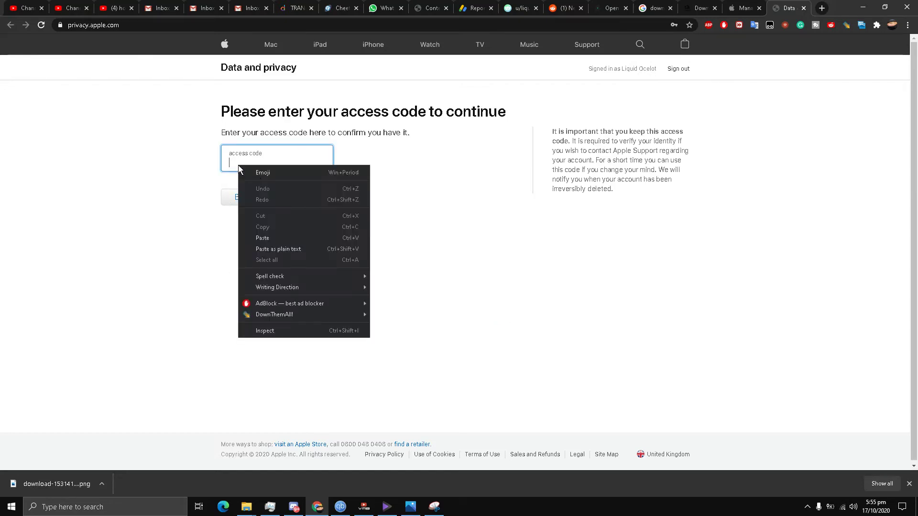
click(319, 236)
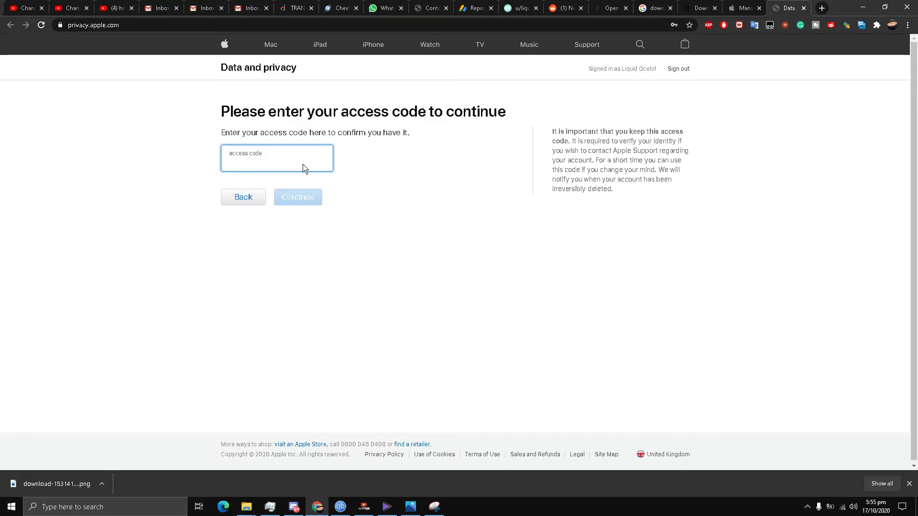
right_click(303, 168)
click(314, 237)
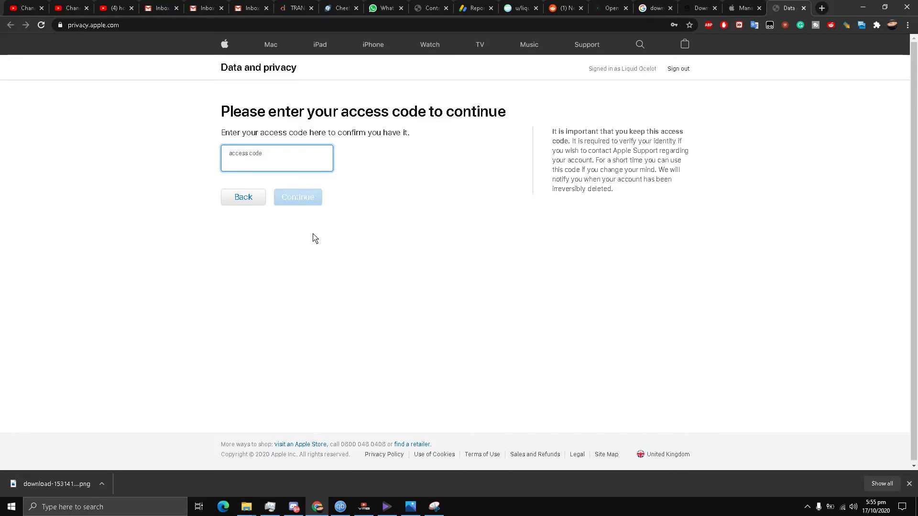
click(243, 200)
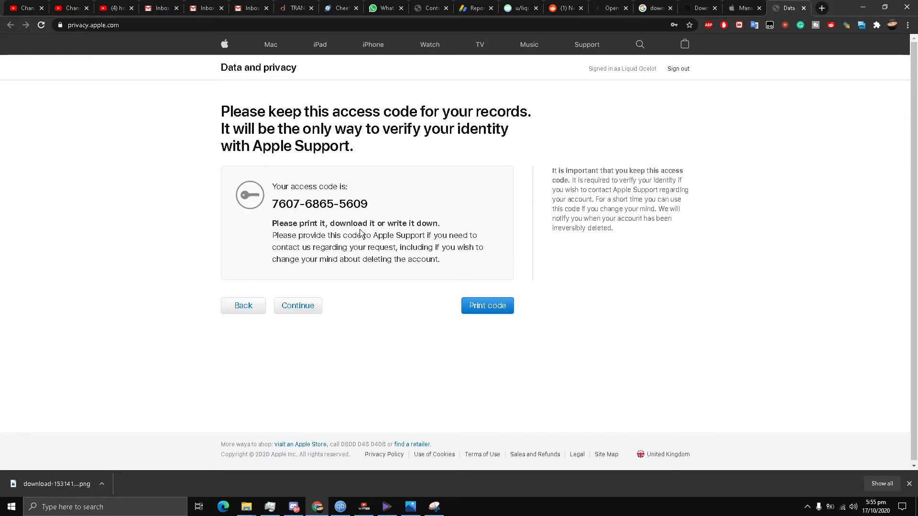
Copy the code again, retry pasting it into the entry field, and return to the code page
triple_click(322, 207)
right_click(322, 203)
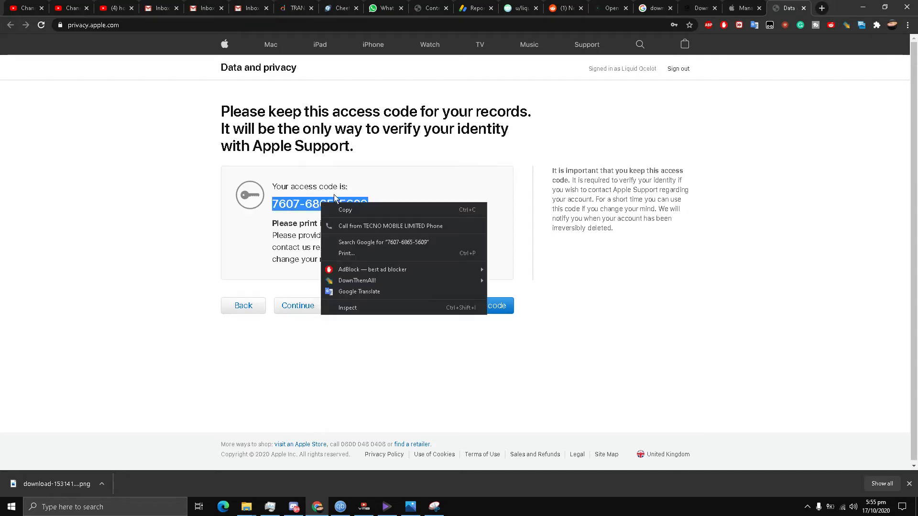
click(354, 211)
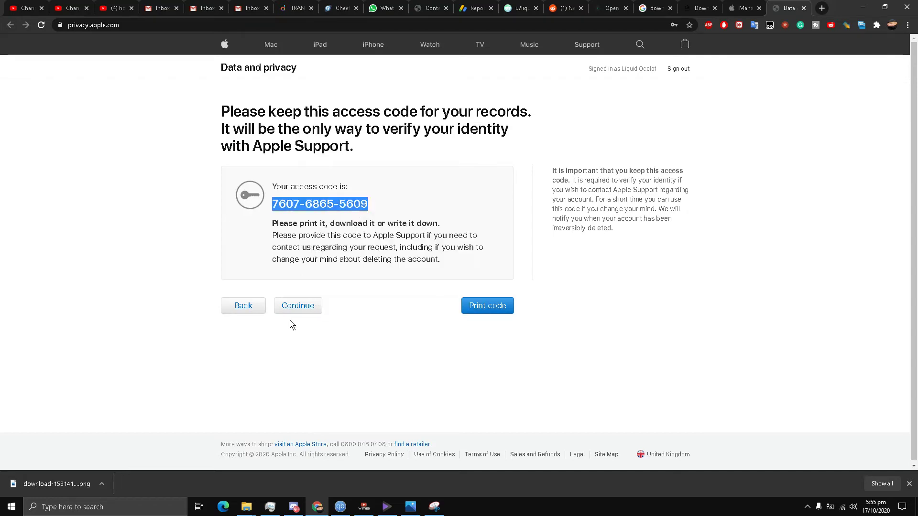
click(315, 309)
right_click(269, 166)
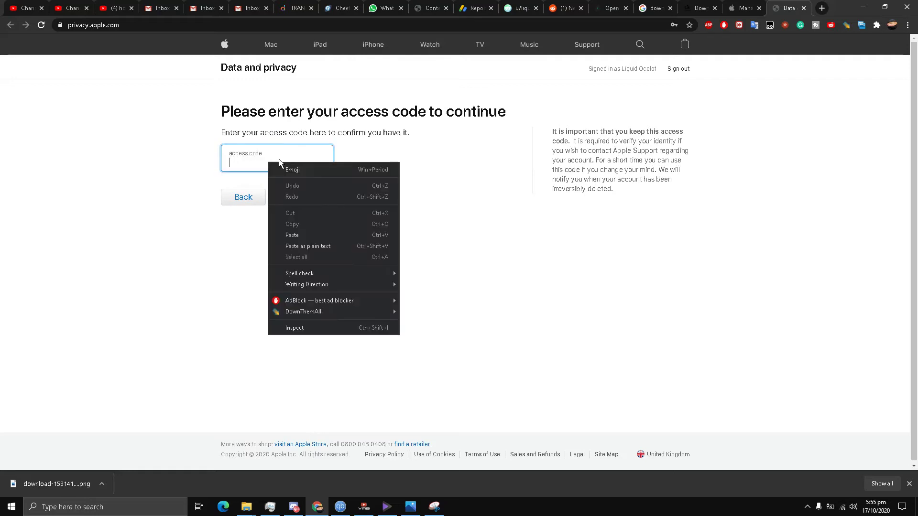
click(307, 233)
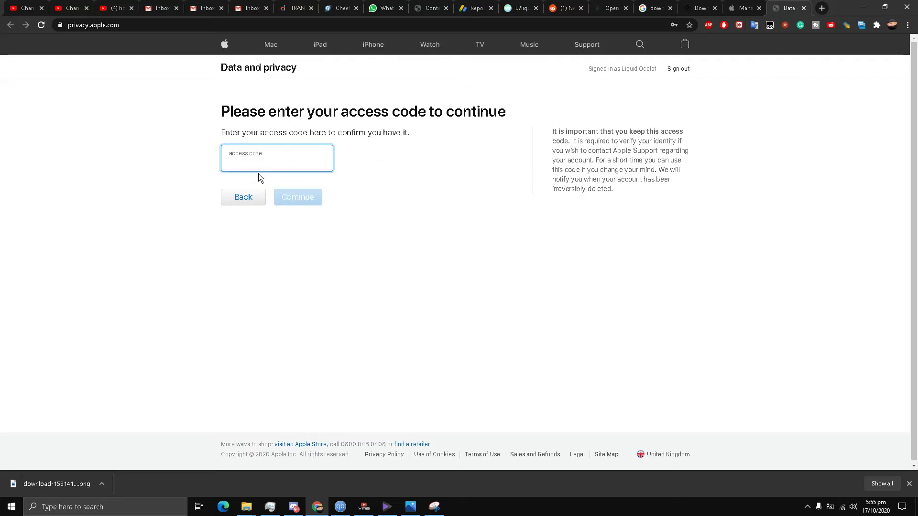
click(238, 203)
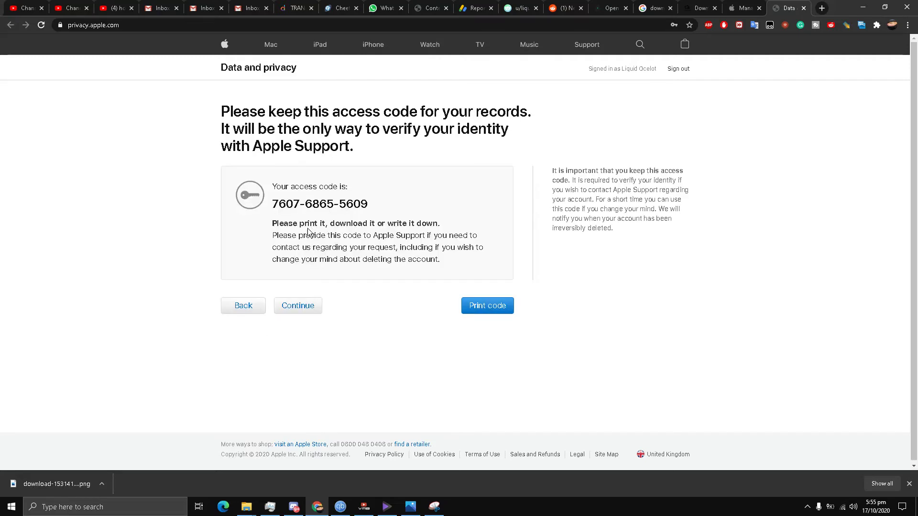
click(710, 7)
click(792, 8)
click(250, 26)
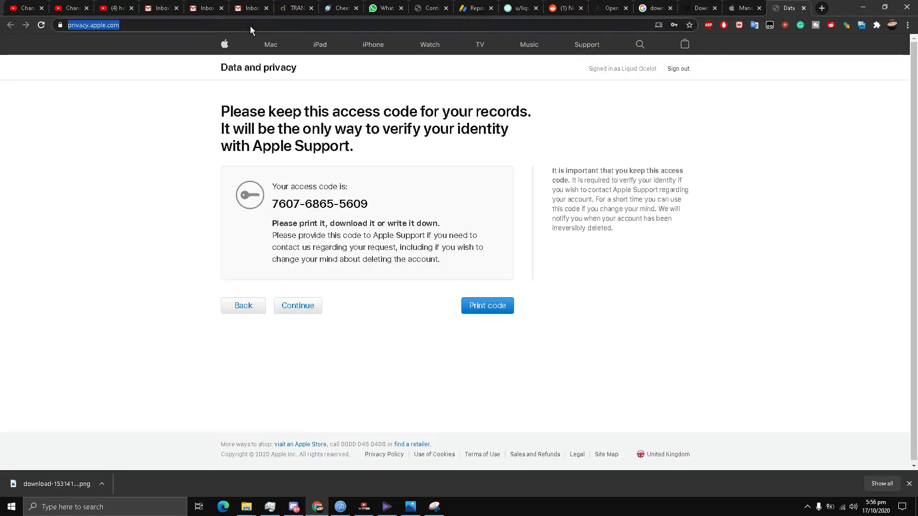
triple_click(290, 207)
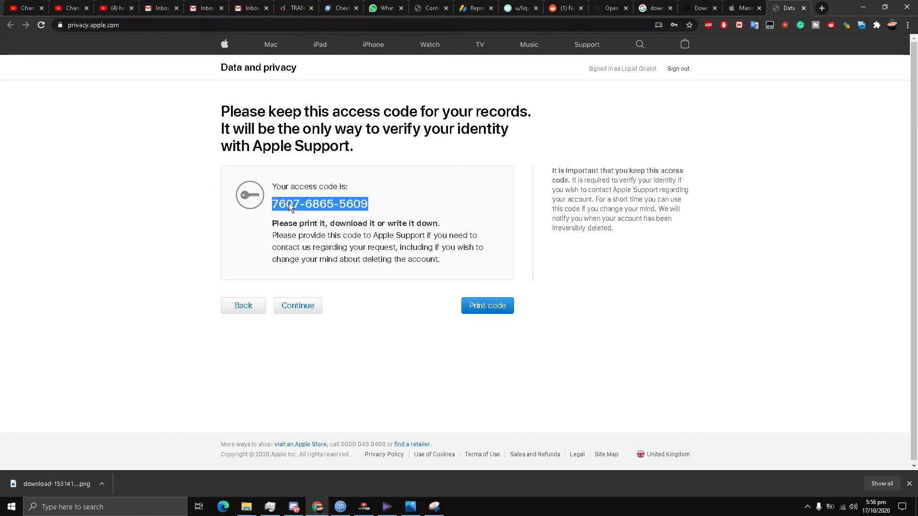
right_click(290, 207)
click(319, 213)
click(152, 29)
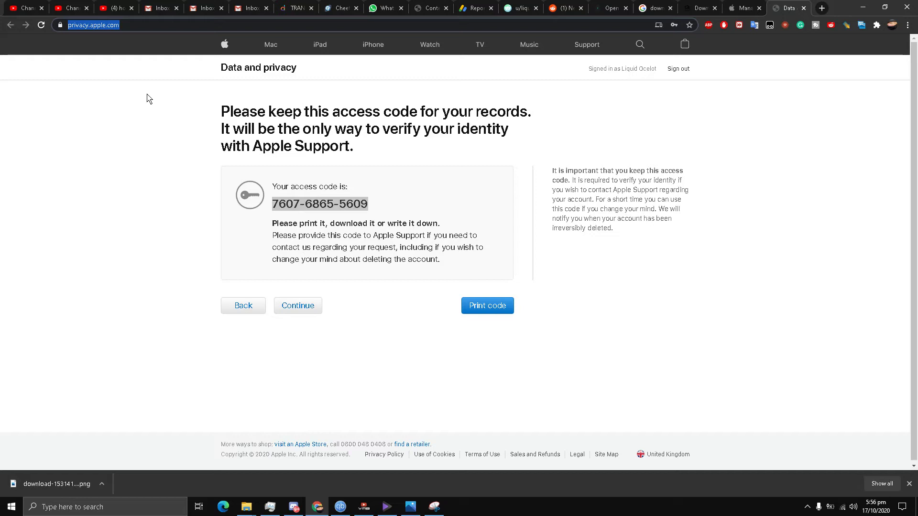
Copy the code once more and move on to the empty access code entry form
triple_click(285, 208)
right_click(286, 207)
click(296, 212)
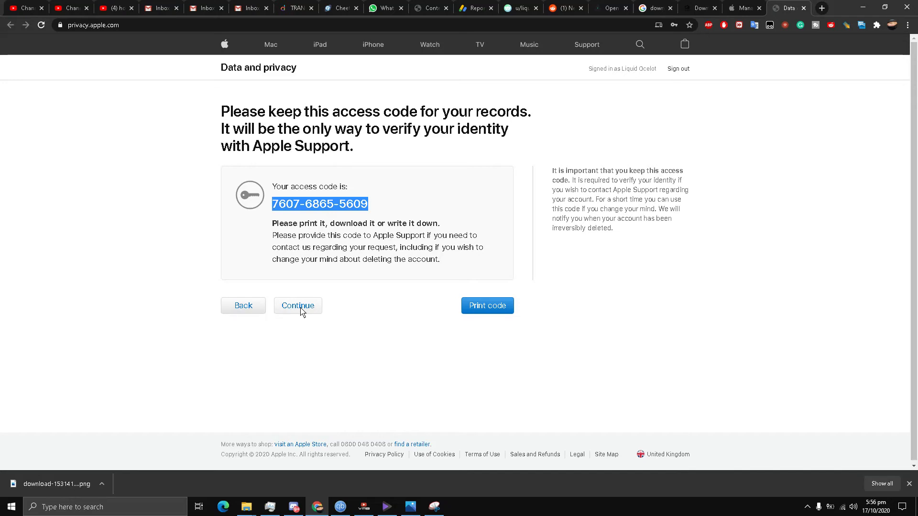
click(301, 308)
click(286, 163)
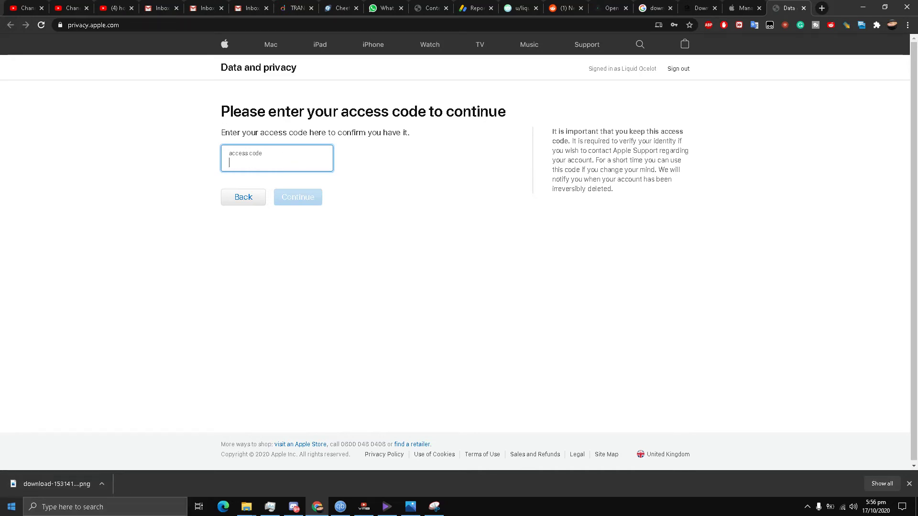
Turn on the On-Screen Keyboard in Windows Settings' keyboard accessibility options
click(9, 505)
mouse_move(11, 413)
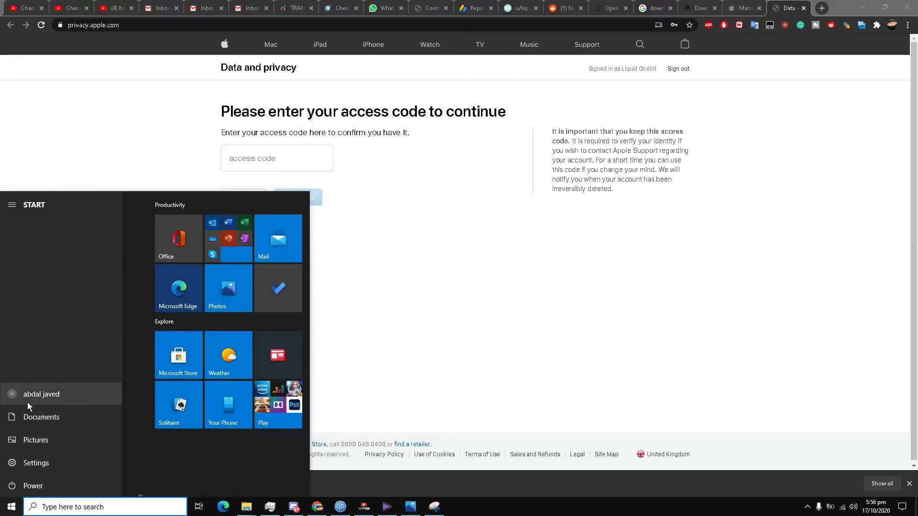
click(50, 460)
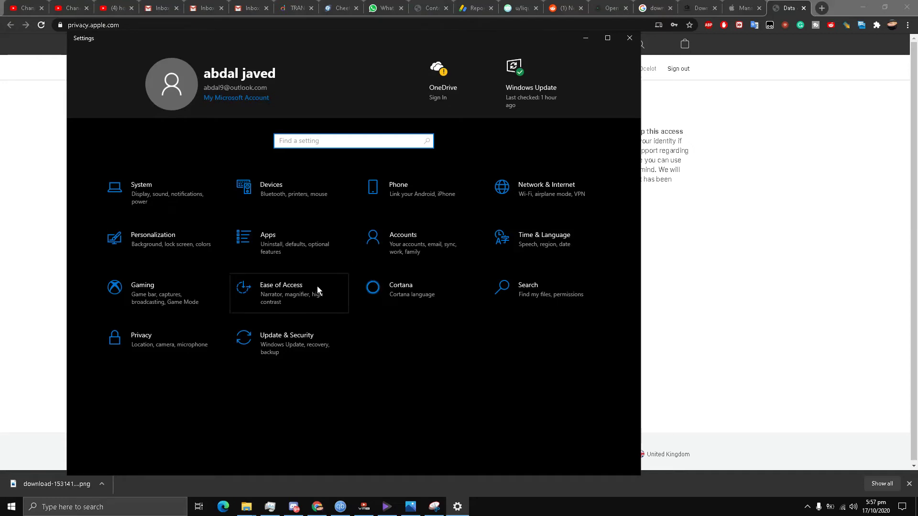
click(272, 292)
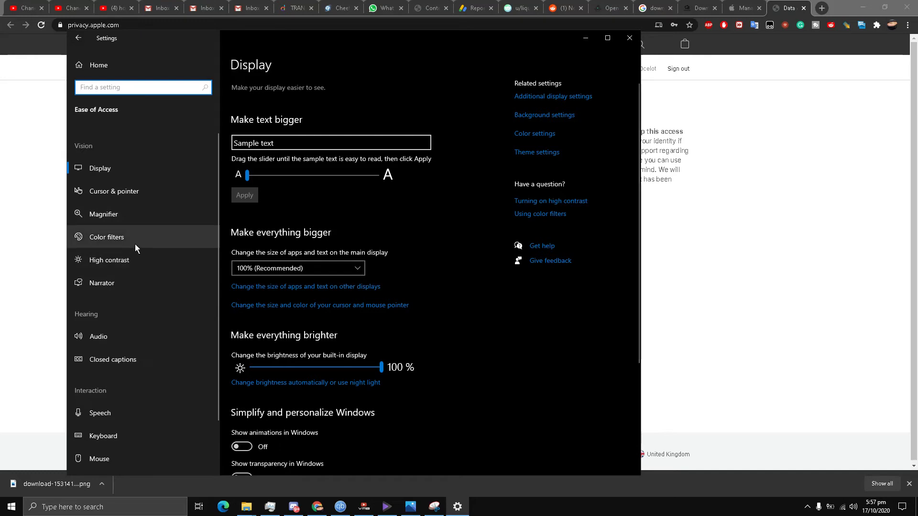
scroll(135, 244, down, 2)
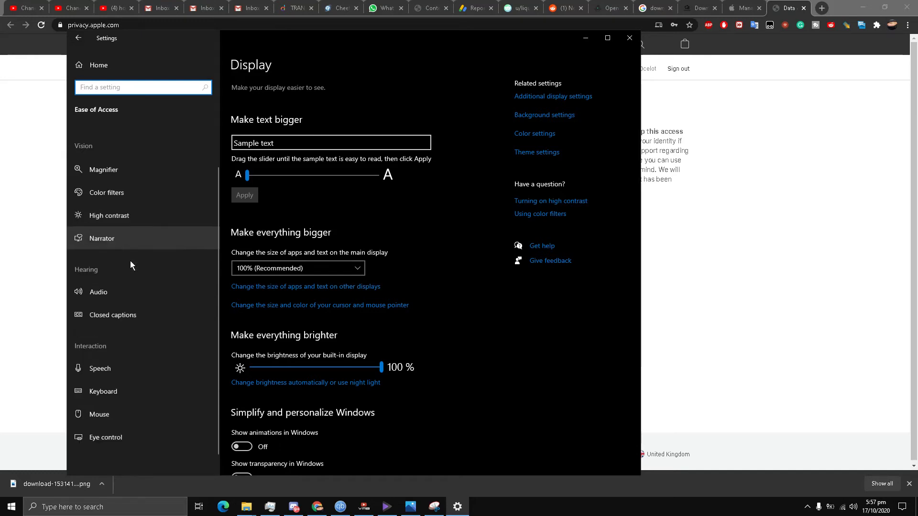
click(137, 389)
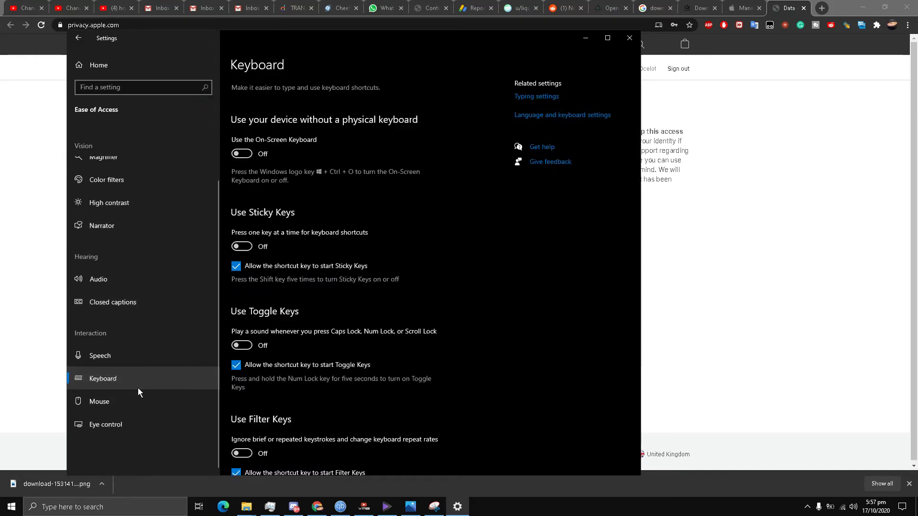
click(247, 155)
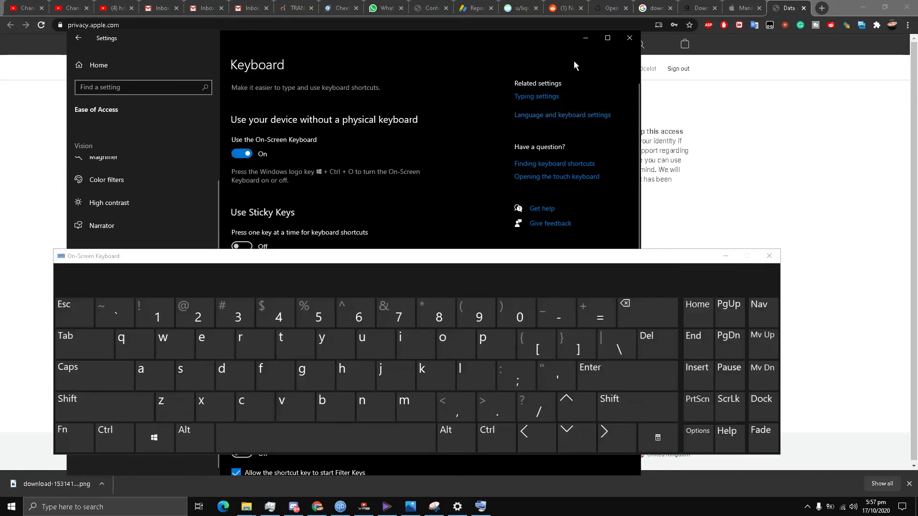
click(585, 38)
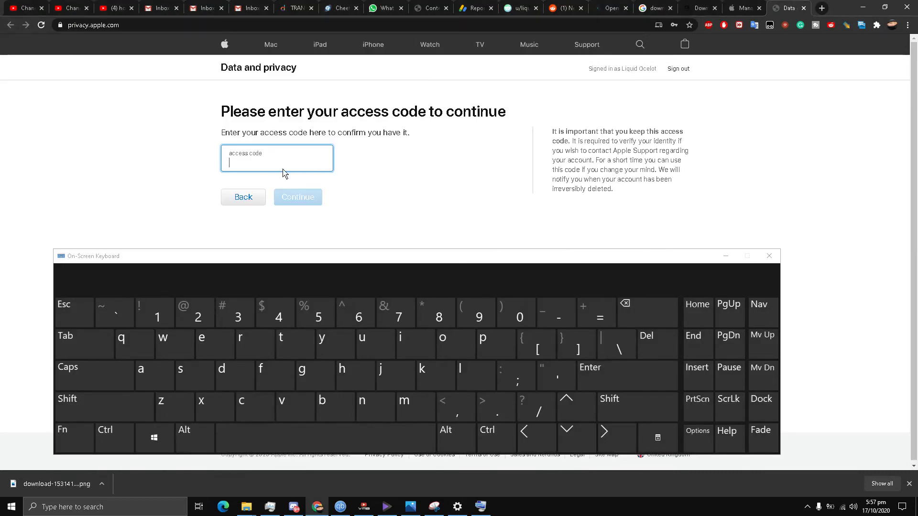
click(239, 199)
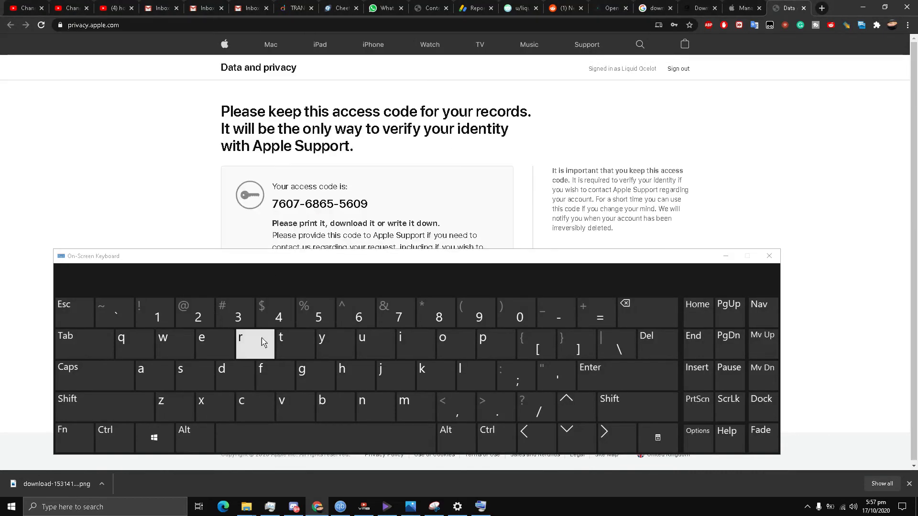
click(638, 27)
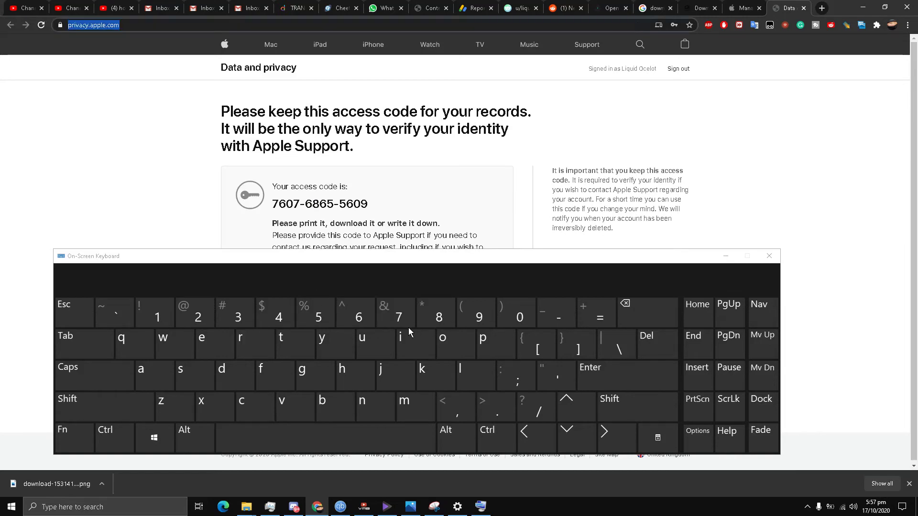
click(397, 315)
text(7)
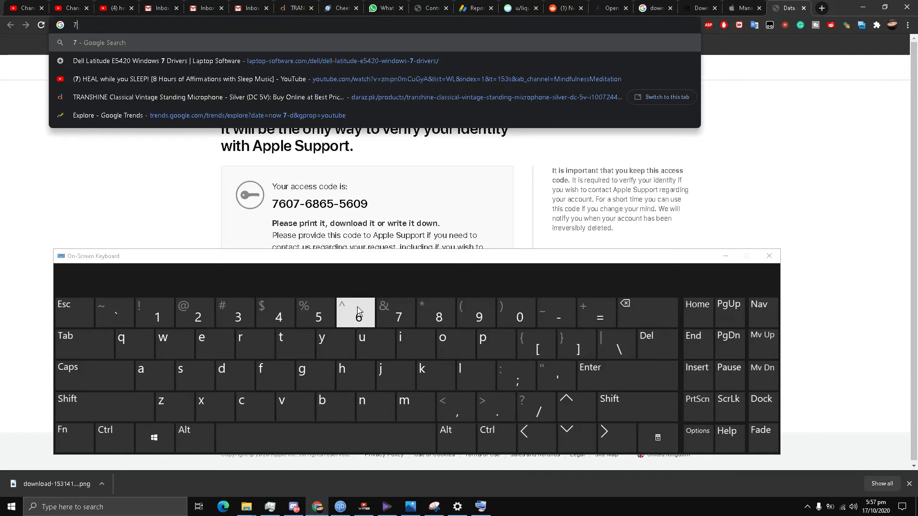
click(359, 318)
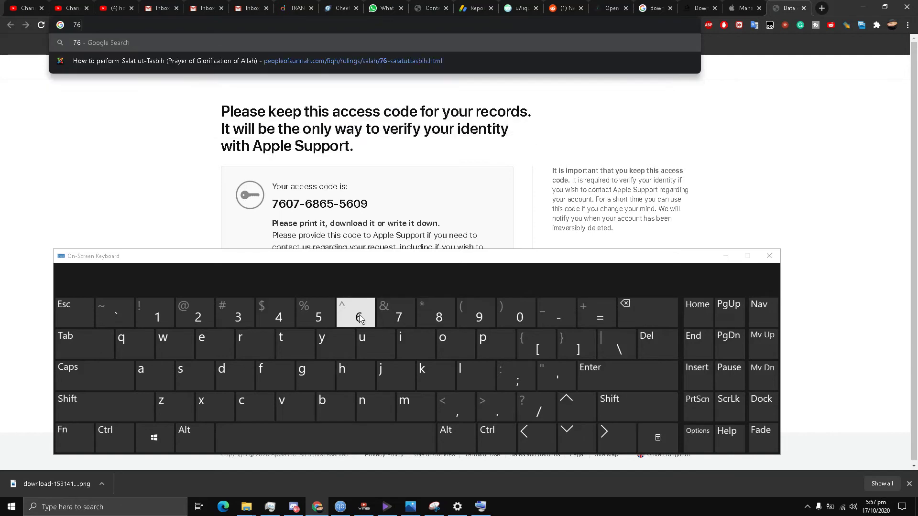
click(521, 318)
text(0)
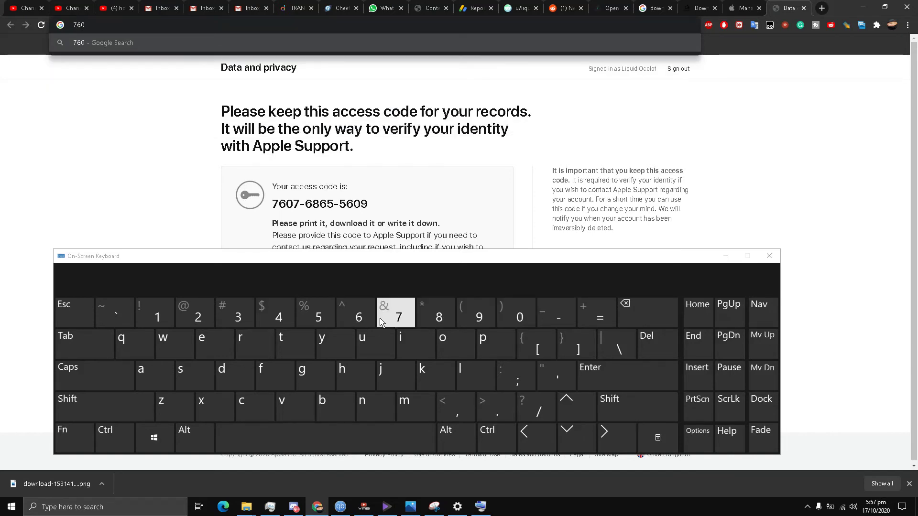
click(380, 320)
text(768)
click(352, 314)
click(439, 319)
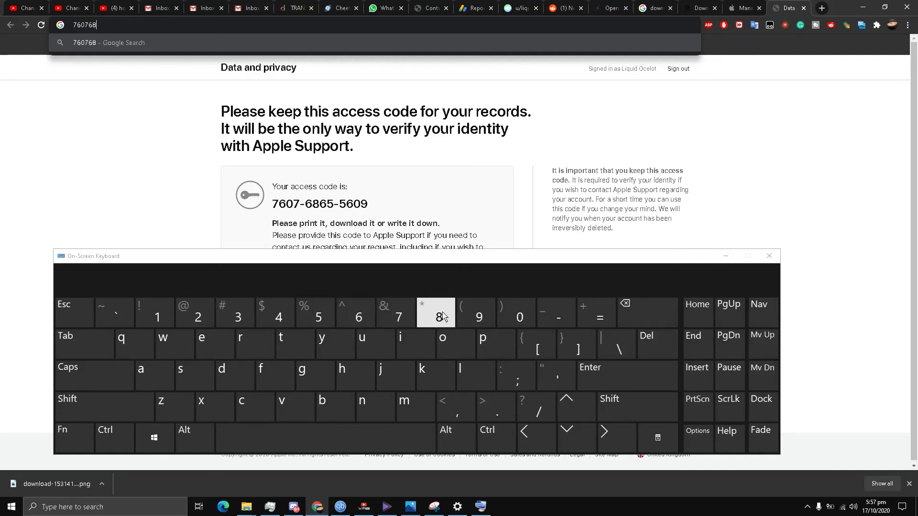
click(507, 324)
text(0)
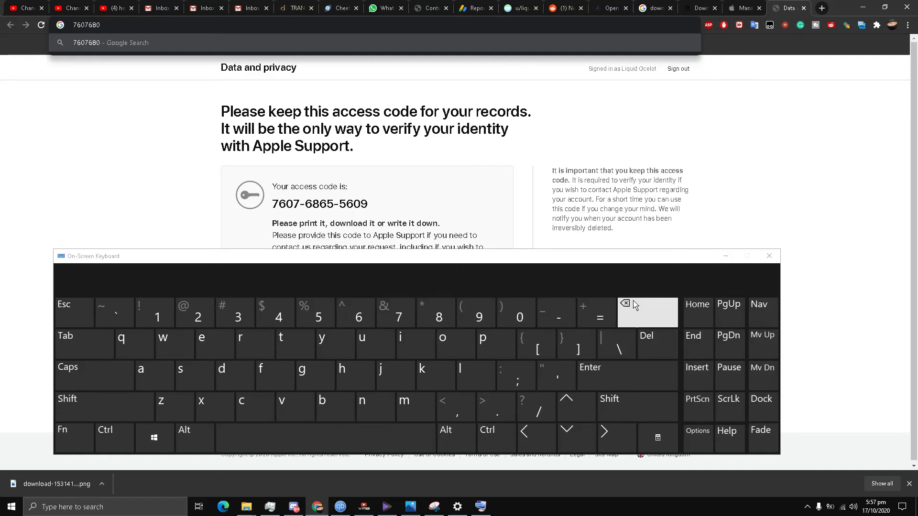
click(633, 306)
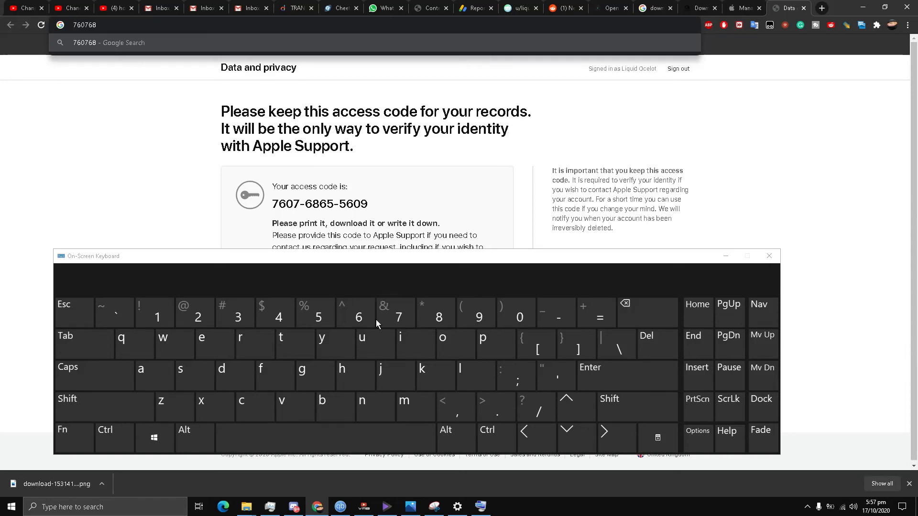
click(359, 316)
click(315, 317)
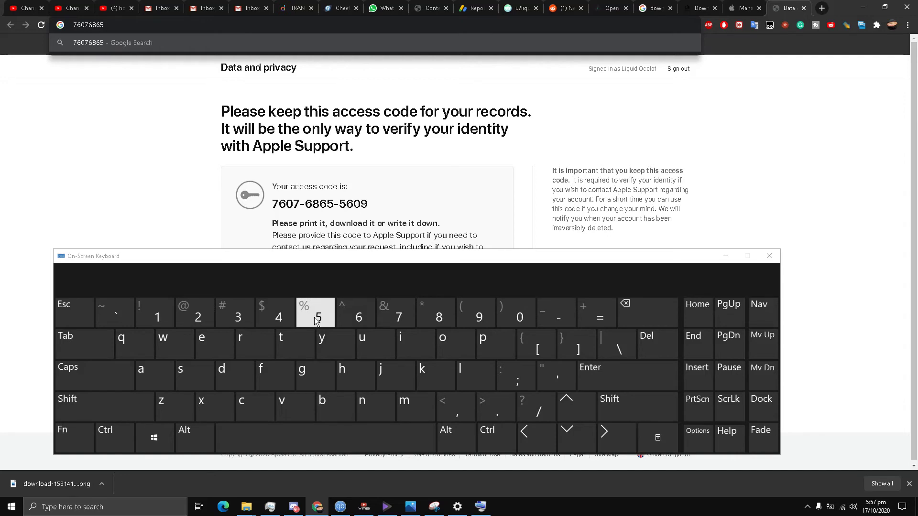
click(316, 320)
text(56)
click(353, 320)
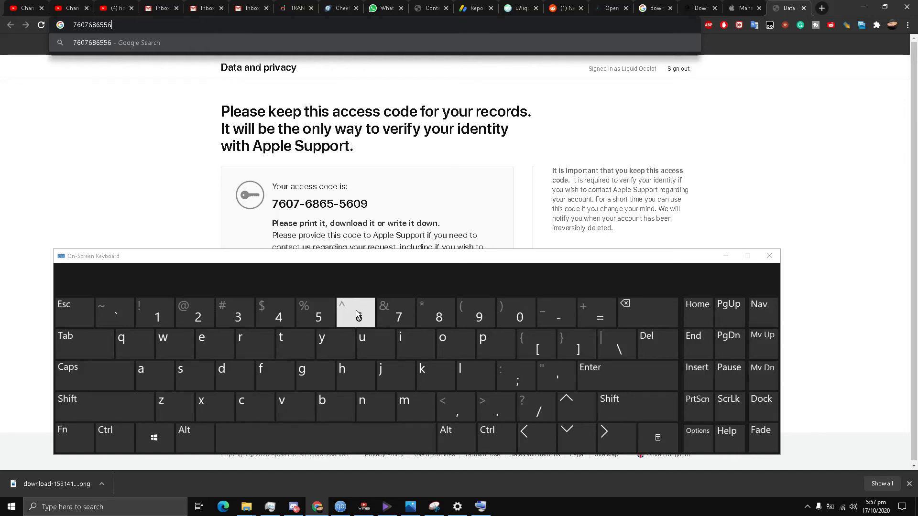
click(518, 326)
text(09)
click(476, 320)
Select the typed code in the address bar, dismiss its menus, and minimize the keyboard
double_click(190, 24)
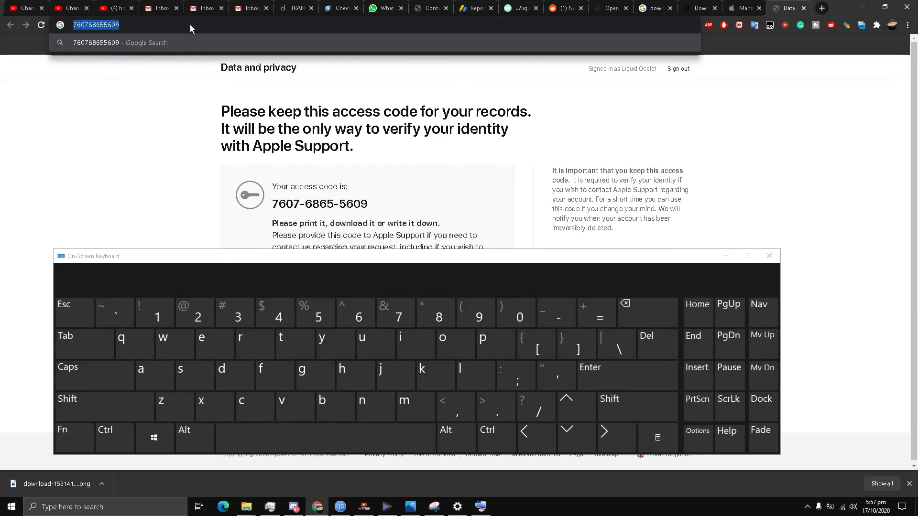
right_click(190, 24)
click(213, 91)
click(201, 163)
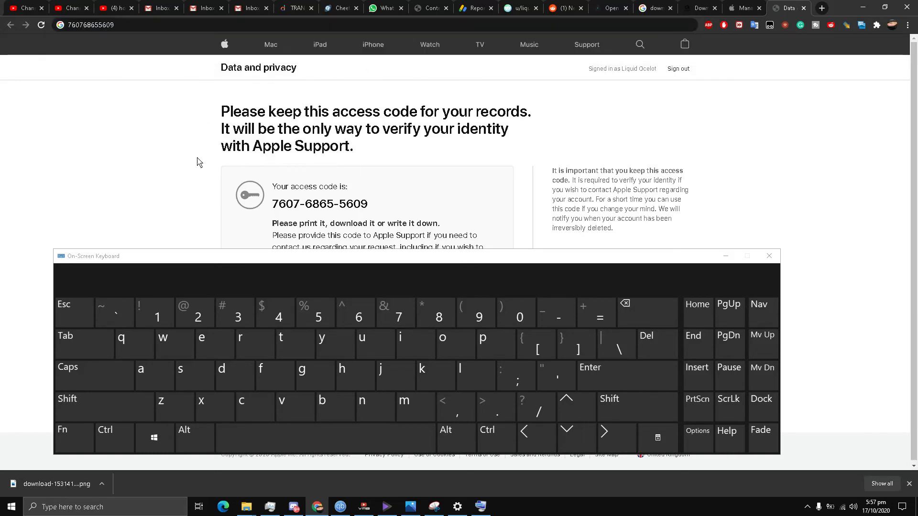
click(726, 256)
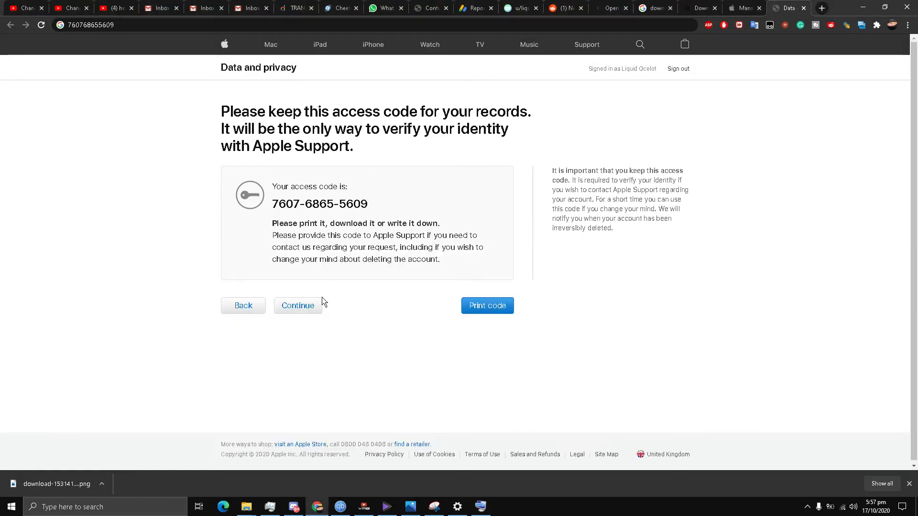
Go on to the access code confirmation form and try pasting the saved code into the field
click(294, 307)
click(259, 172)
right_click(259, 172)
click(298, 237)
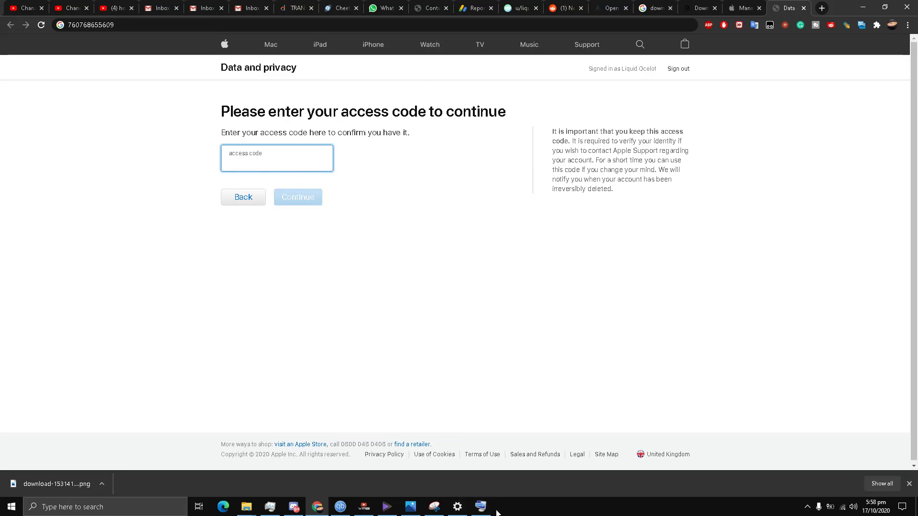
click(482, 506)
text(76)
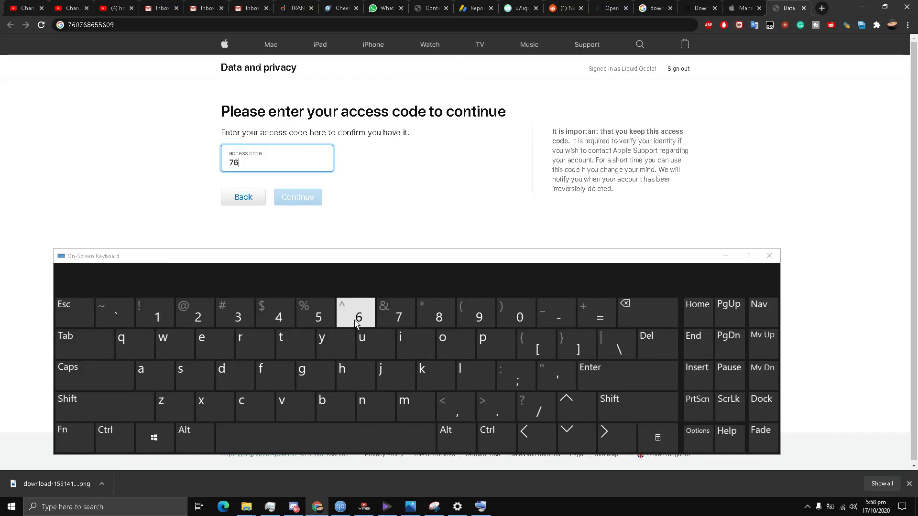
click(512, 318)
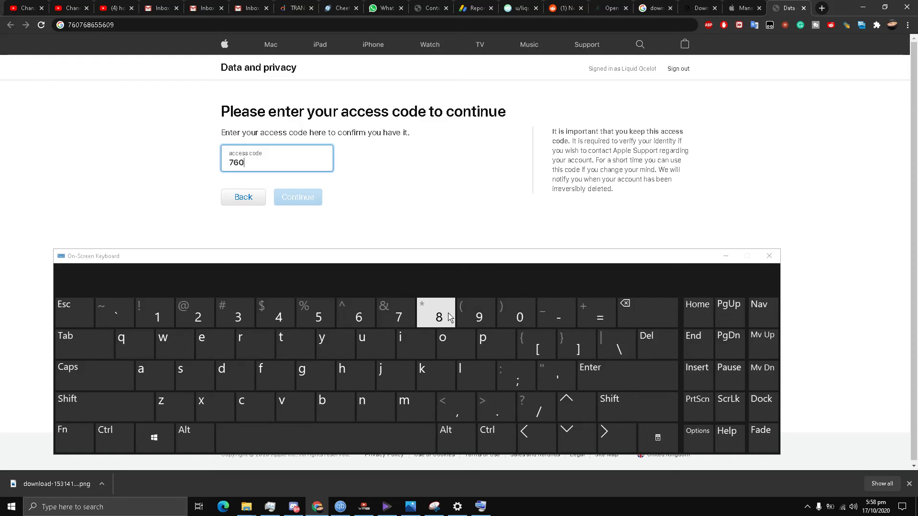
click(407, 318)
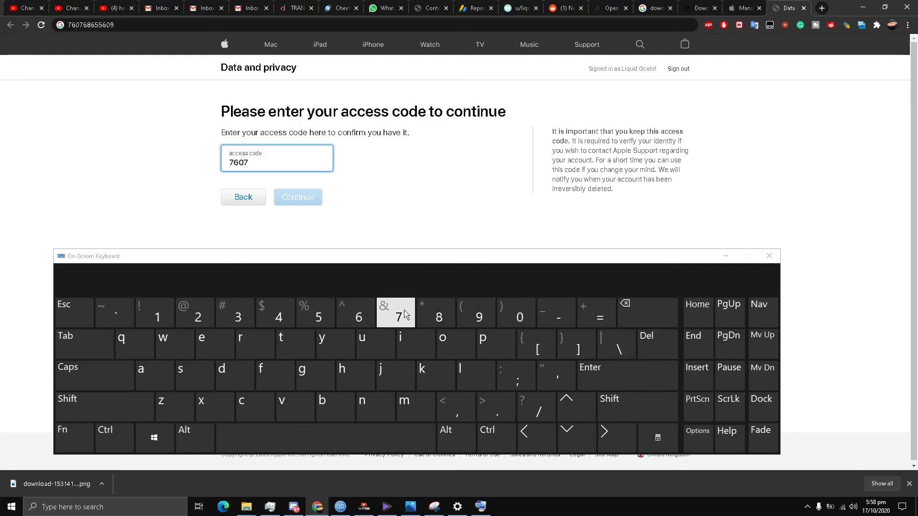
click(359, 310)
click(357, 312)
click(318, 308)
click(367, 310)
click(516, 314)
click(481, 314)
click(305, 198)
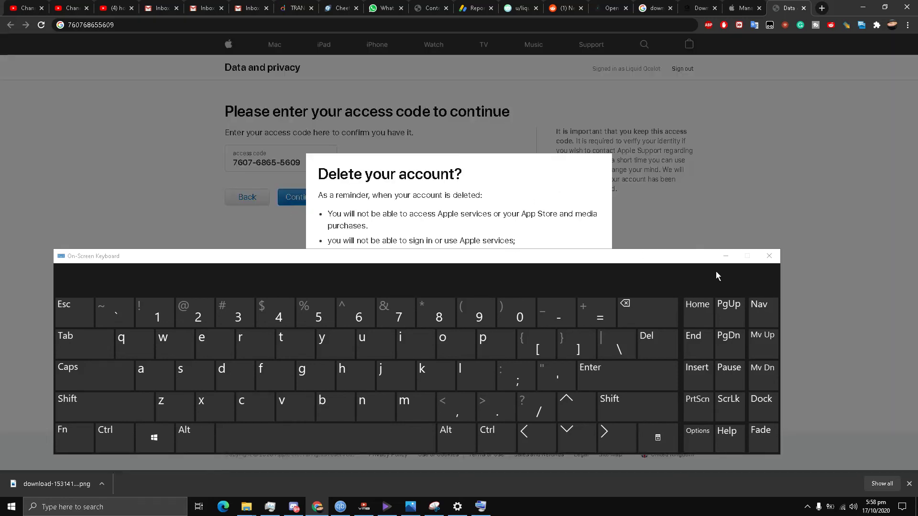
Minimize the On-Screen Keyboard and confirm Delete account in the 'Delete your account?' dialog
click(724, 257)
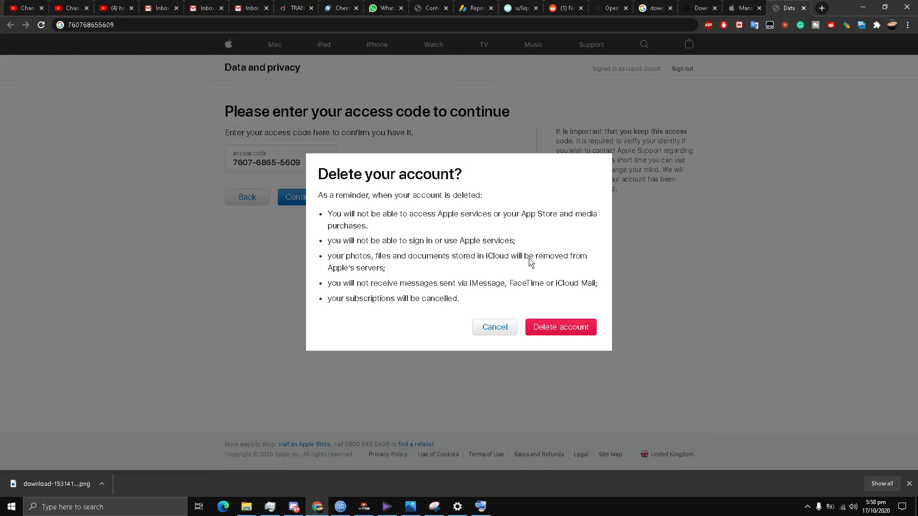
click(561, 329)
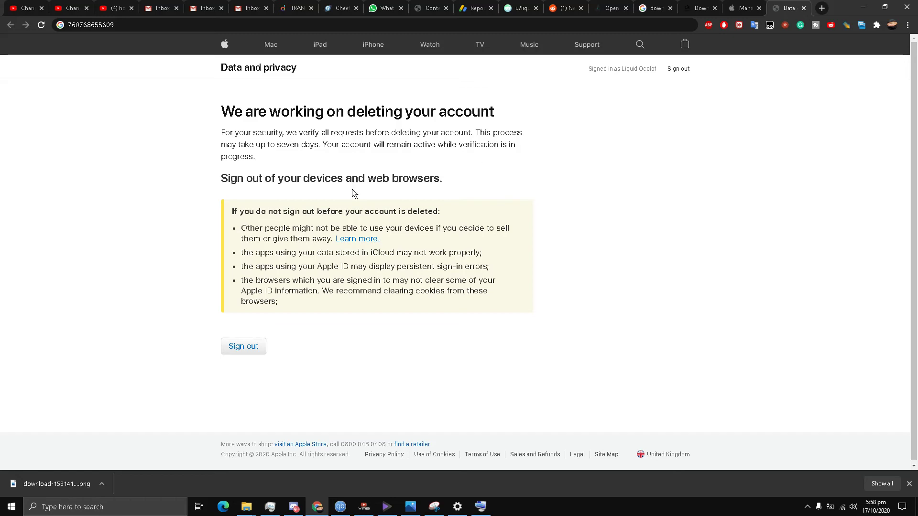
scroll(247, 201, down, 1)
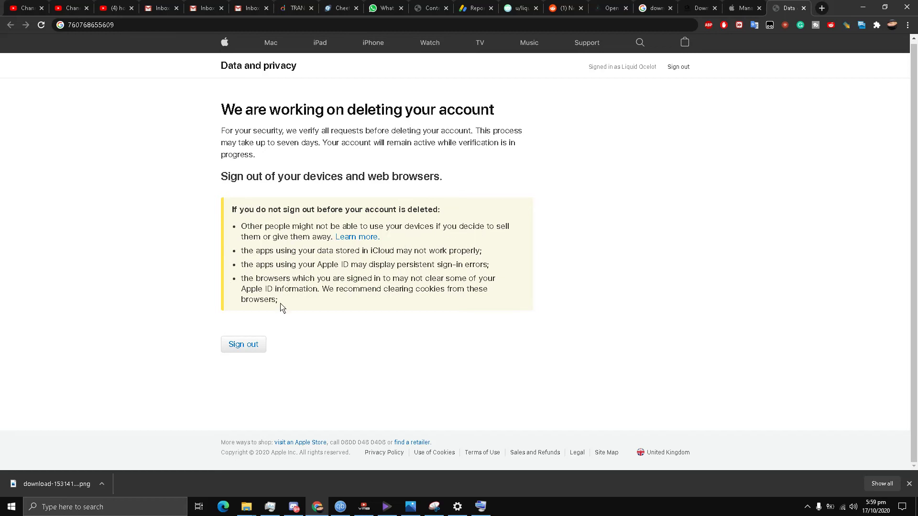
Sign out of Apple Data and Privacy using the Sign out button below the warning
click(244, 348)
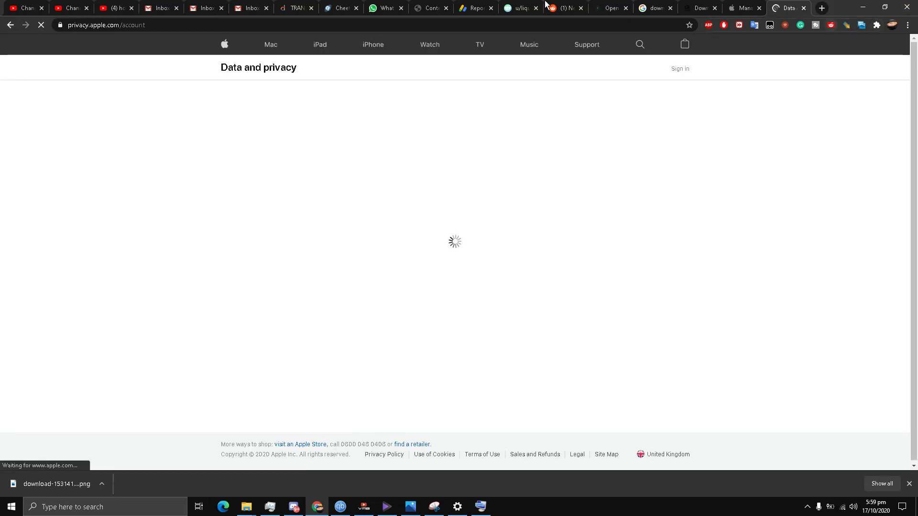
In the refreshed Gmail inbox, open Apple's 'Your Apple ID account will be deleted soon' email
click(244, 9)
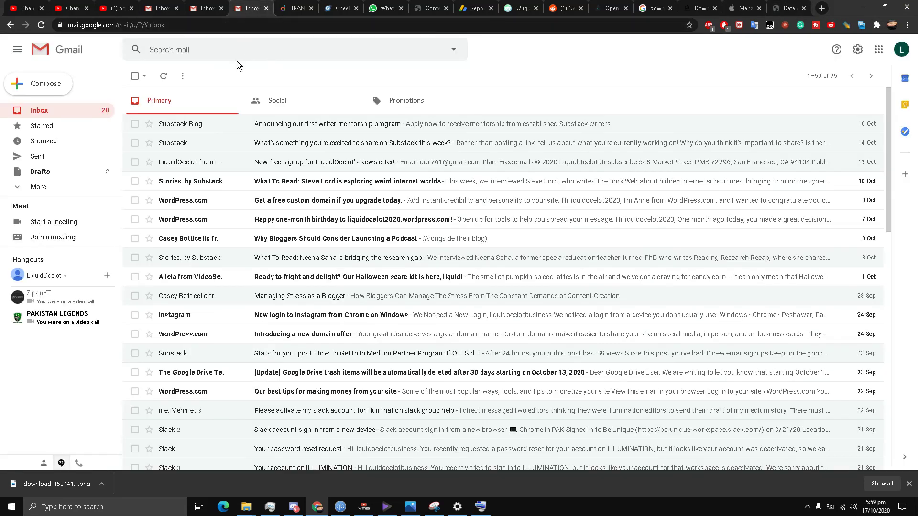
click(37, 116)
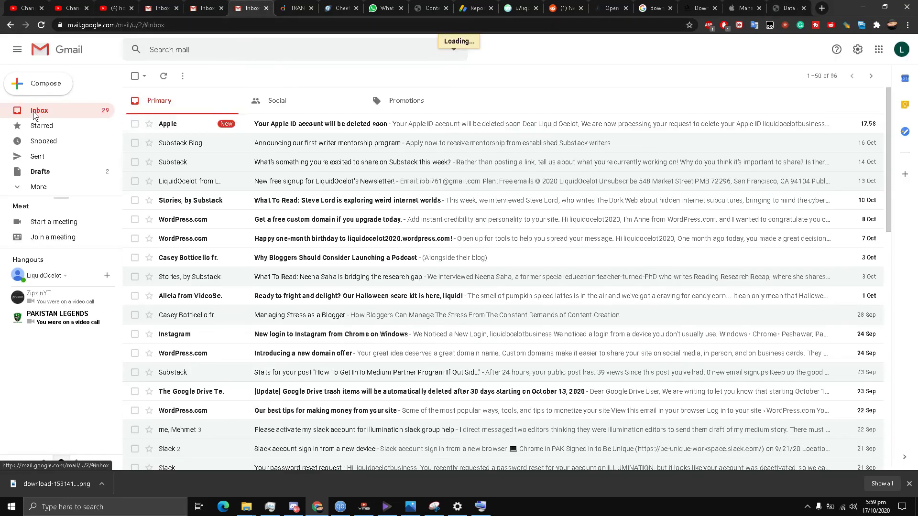
click(271, 125)
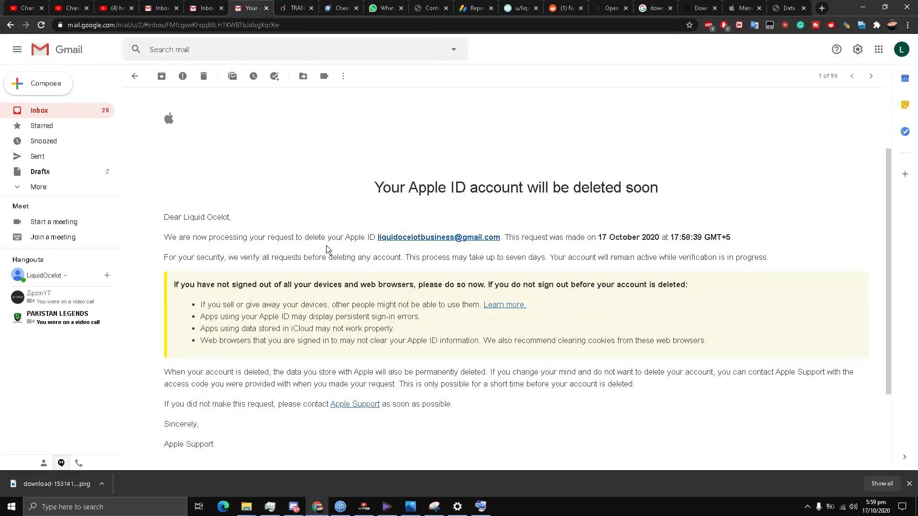
scroll(307, 215, down, 2)
scroll(306, 245, up, 1)
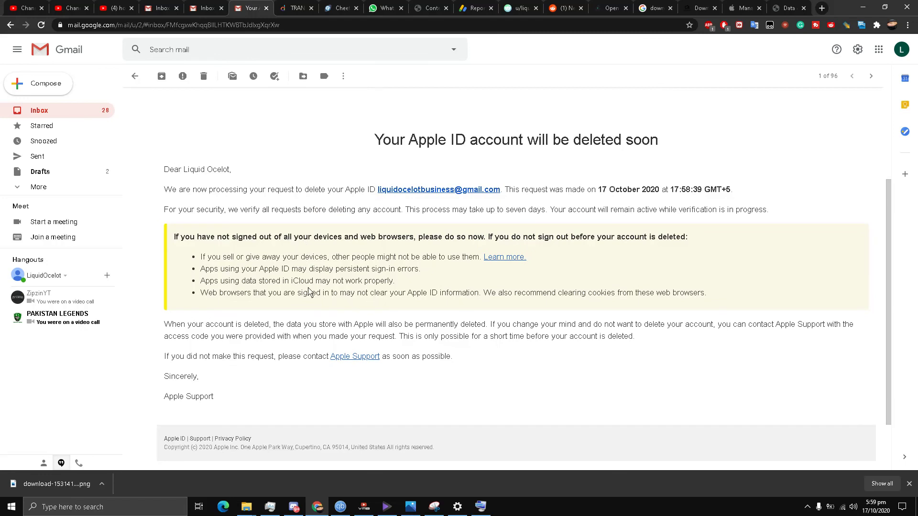
scroll(297, 311, down, 1)
scroll(296, 309, up, 1)
scroll(328, 260, down, 1)
scroll(326, 259, up, 1)
scroll(326, 260, up, 3)
scroll(326, 260, down, 2)
scroll(327, 259, up, 2)
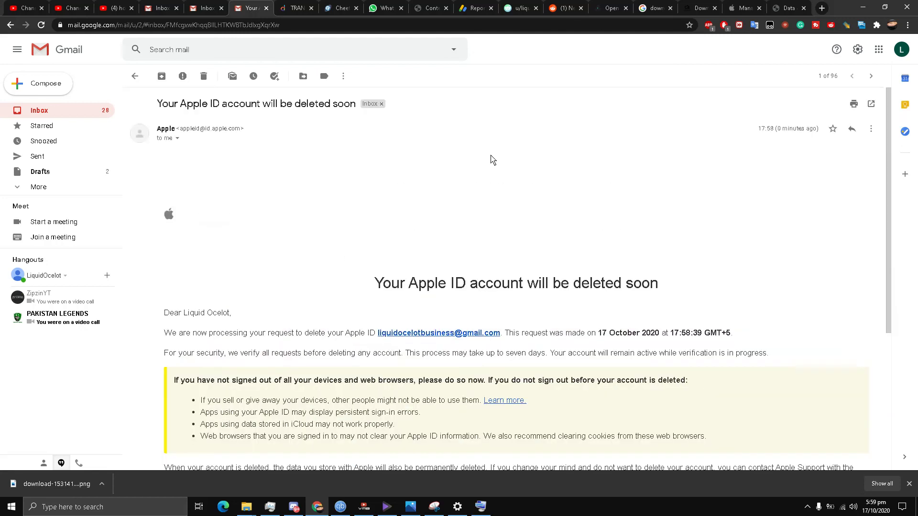
scroll(313, 191, down, 3)
scroll(322, 189, up, 2)
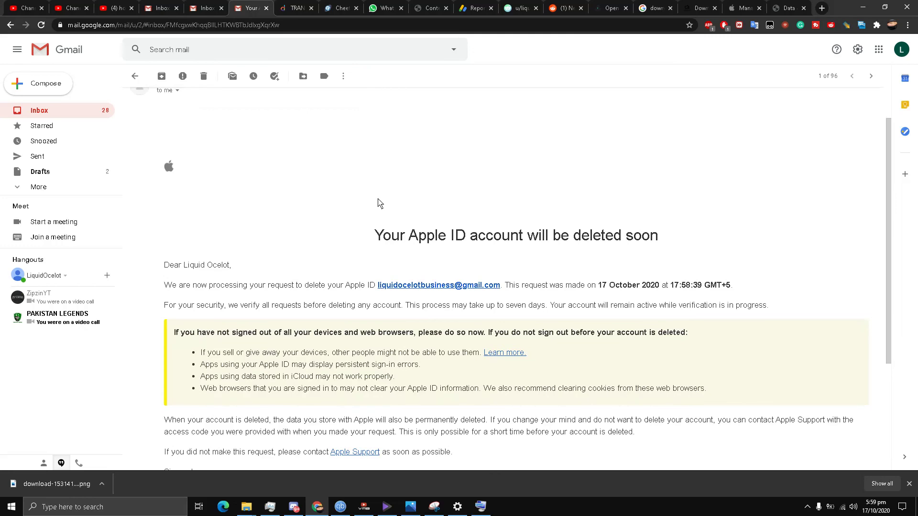
scroll(329, 242, down, 2)
scroll(329, 241, up, 2)
scroll(343, 237, up, 1)
scroll(343, 237, down, 2)
scroll(344, 237, up, 2)
scroll(344, 237, down, 4)
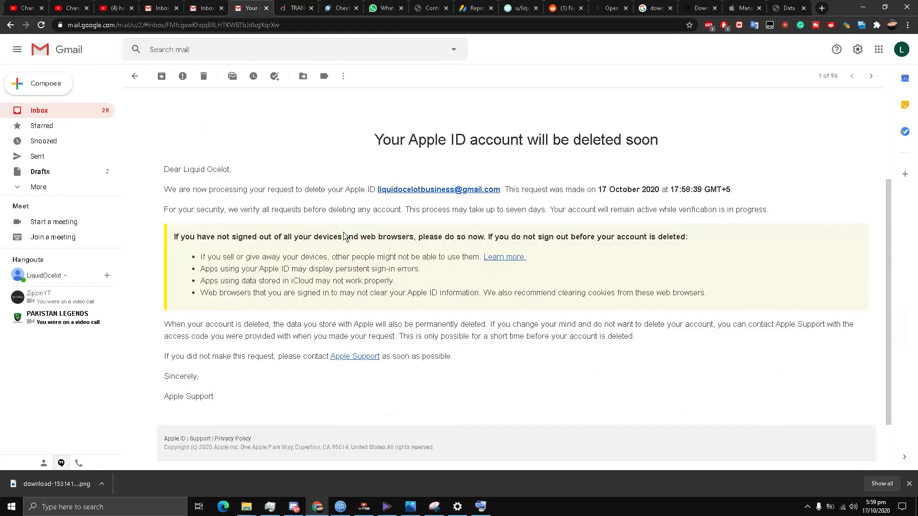
scroll(344, 236, up, 3)
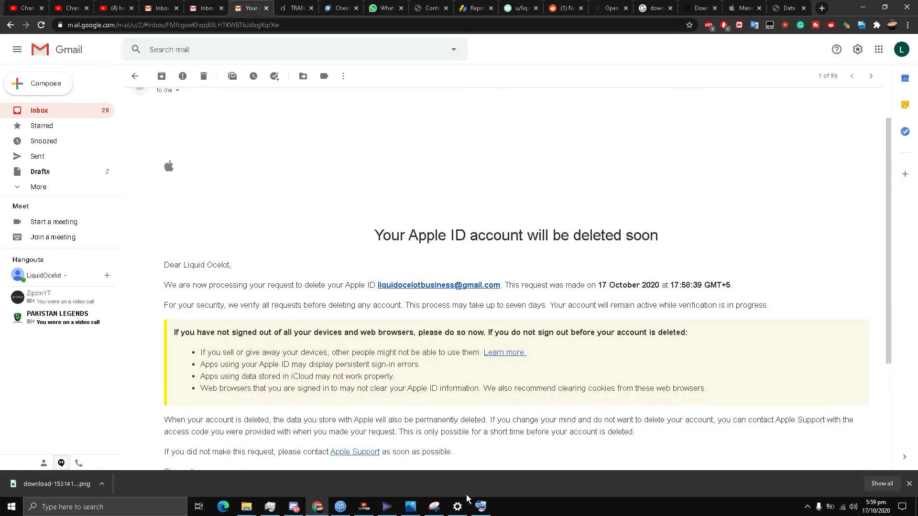